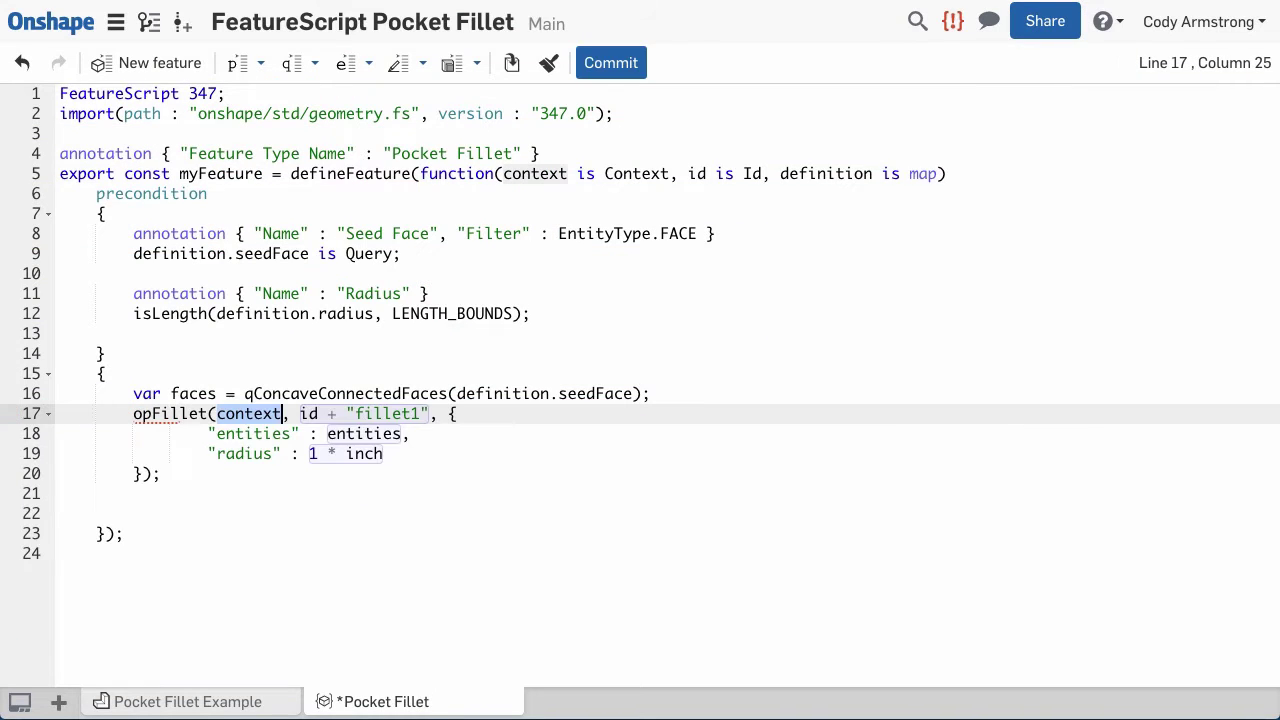
- In opFillet, replace the entities placeholder with faces and the 1 * inch radius with definition.radius
{"action": "double_click", "coordinate": [399, 432]}
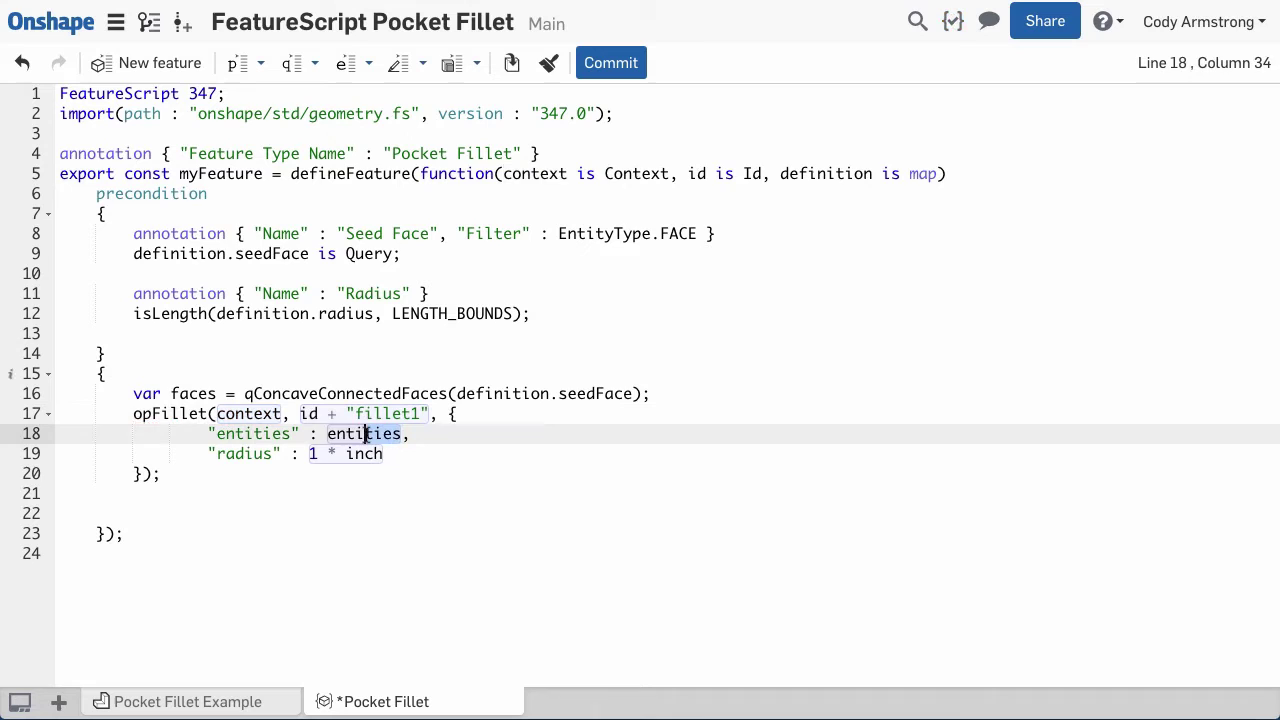
{"action": "type", "text": "fac"}
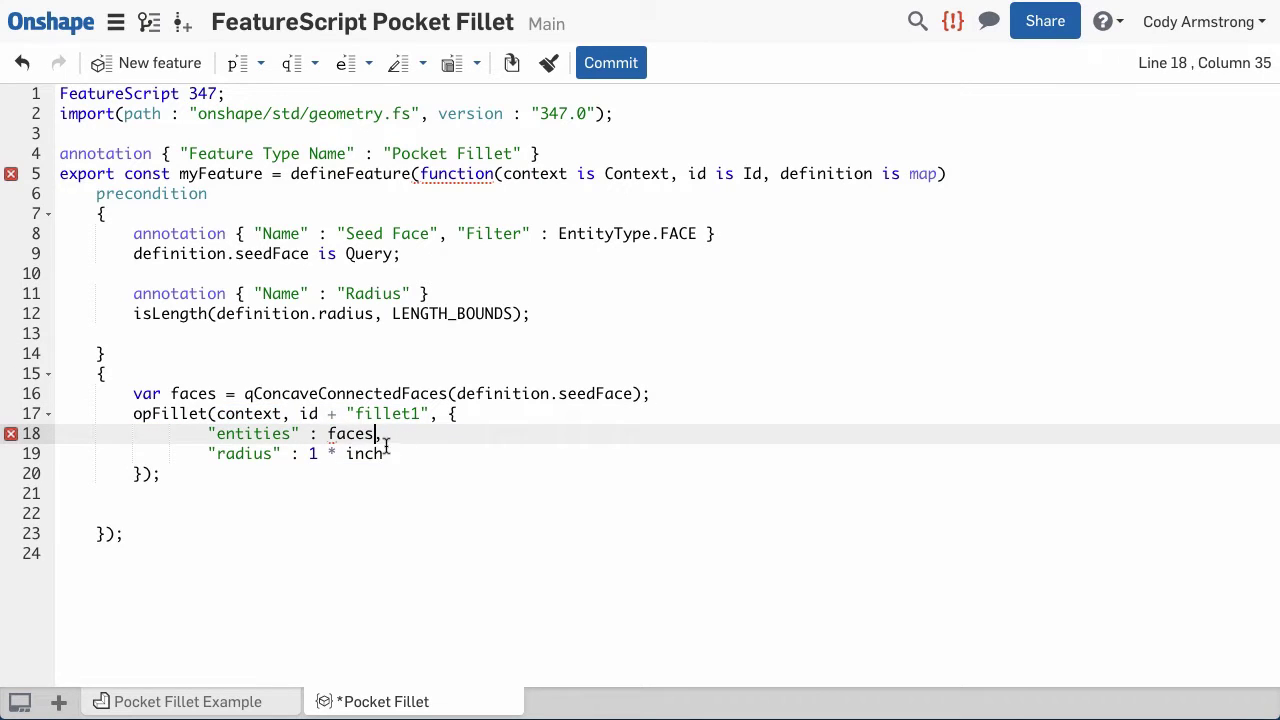
{"action": "left_click_drag", "start_coordinate": [386, 452], "coordinate": [311, 454]}
{"action": "type", "text": "definition.radius"}
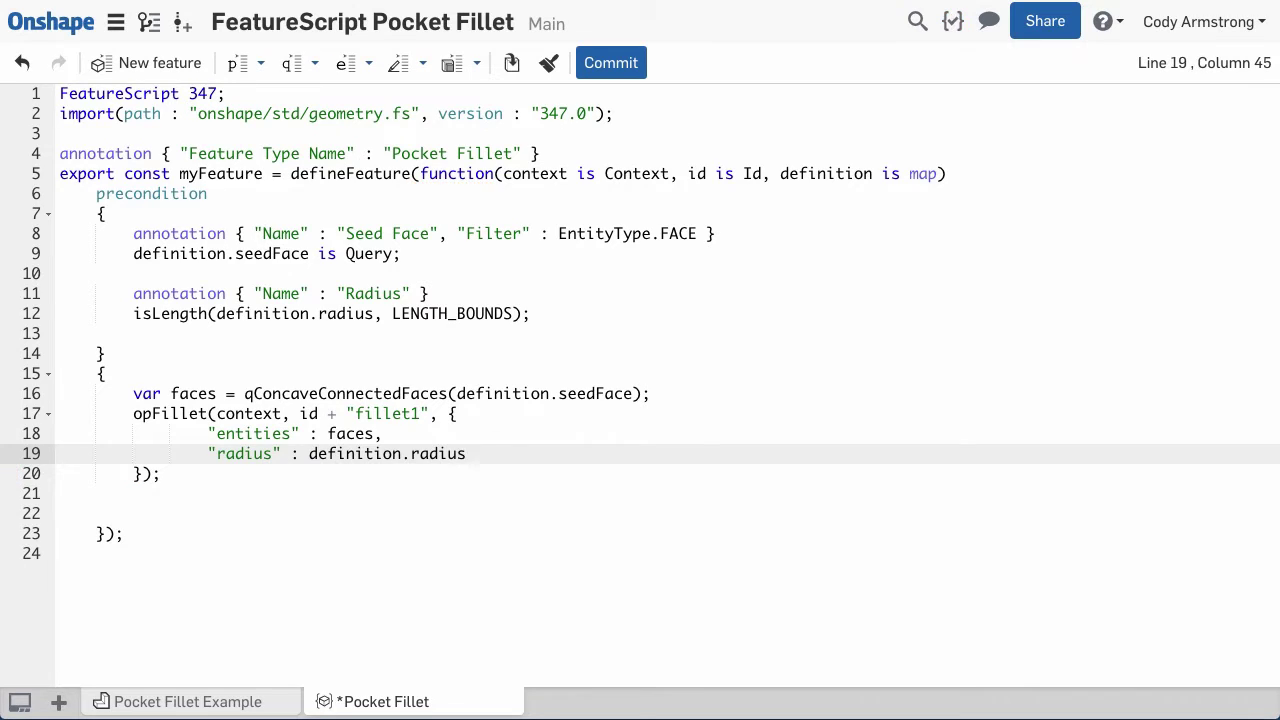
{"action": "type", "text": ","}
- Add "tangentPropagation" : true to the opFillet options and commit the code
{"action": "key", "text": "Return"}
{"action": "type", "text": "\"tangentP"}
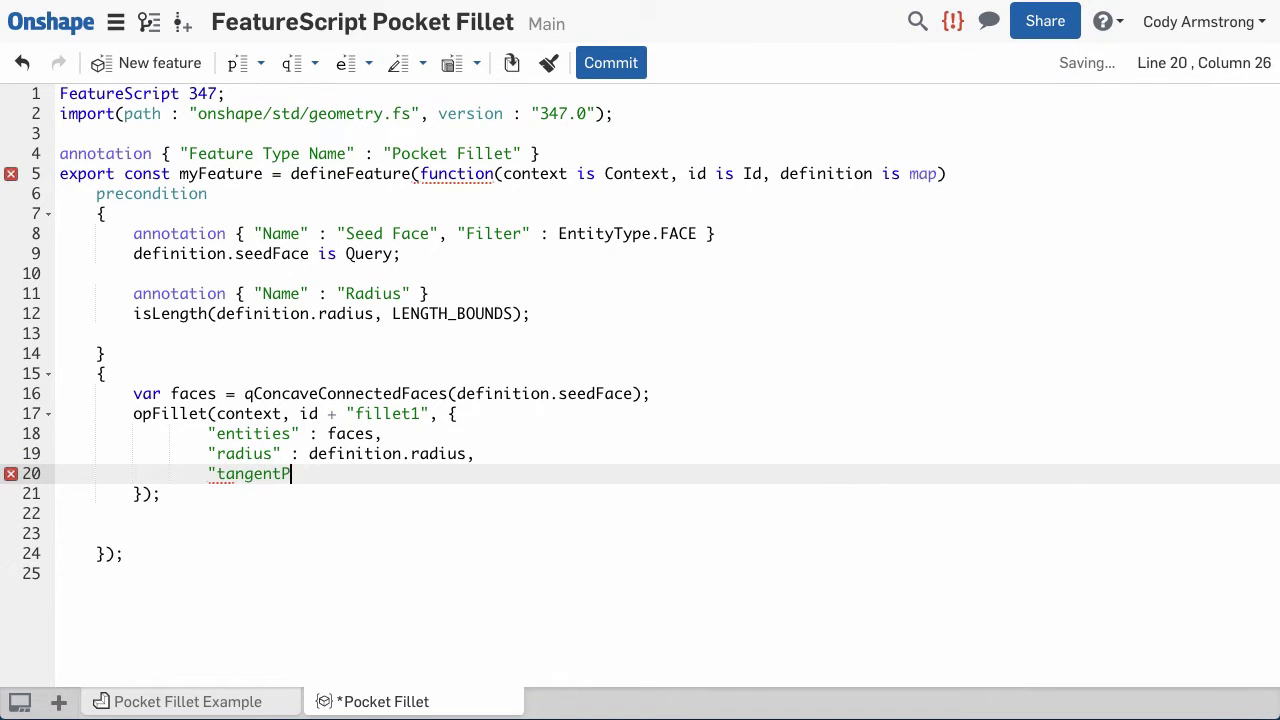
{"action": "type", "text": "ropagation\""}
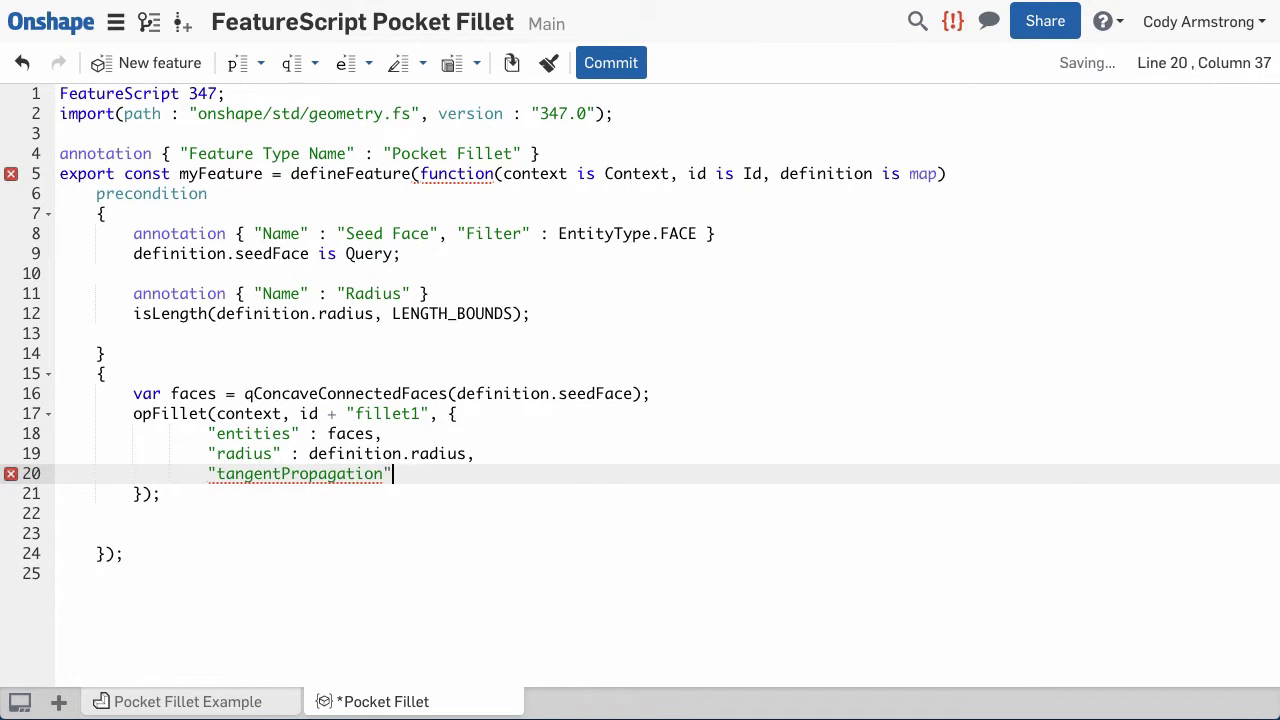
{"action": "type", "text": " : true"}
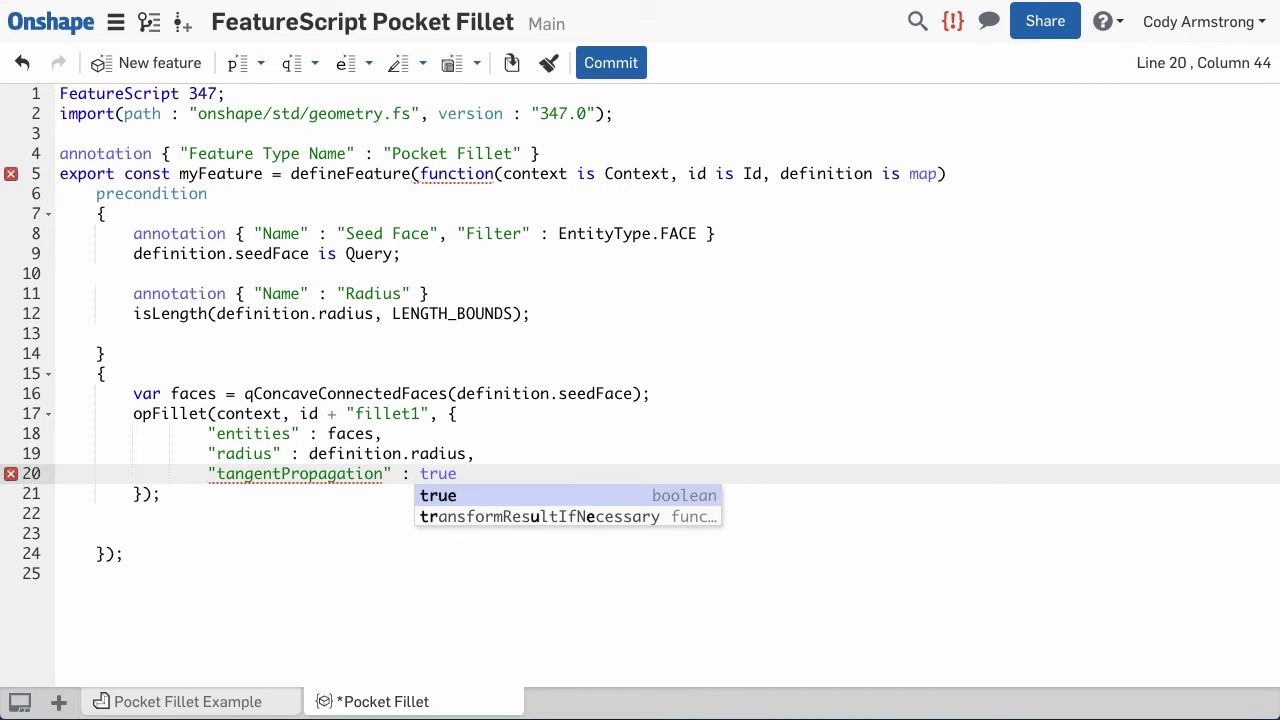
{"action": "left_click", "coordinate": [548, 63]}
{"action": "left_click", "coordinate": [611, 63]}
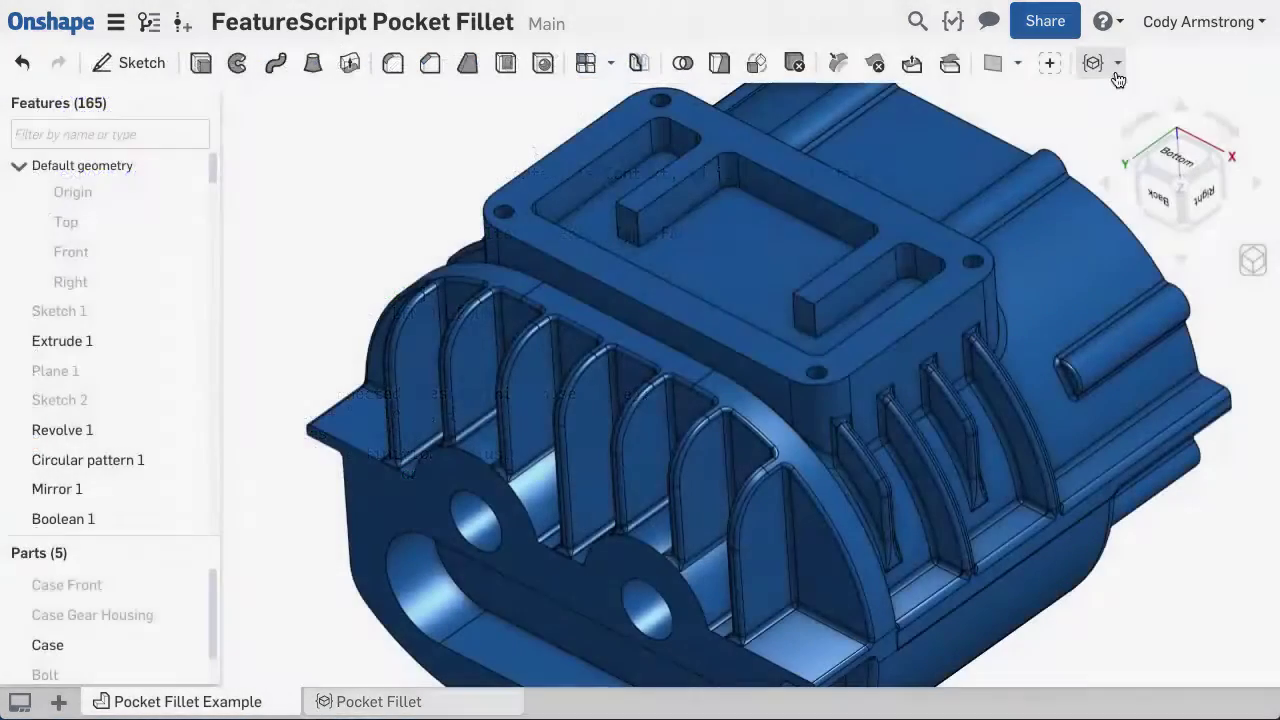
- In Pocket Fillet Example, add a 0.25 in Pocket Fillet seeded on the top and lower pocket faces
{"action": "left_click", "coordinate": [1115, 66]}
{"action": "left_click", "coordinate": [1120, 97]}
{"action": "left_click", "coordinate": [395, 218]}
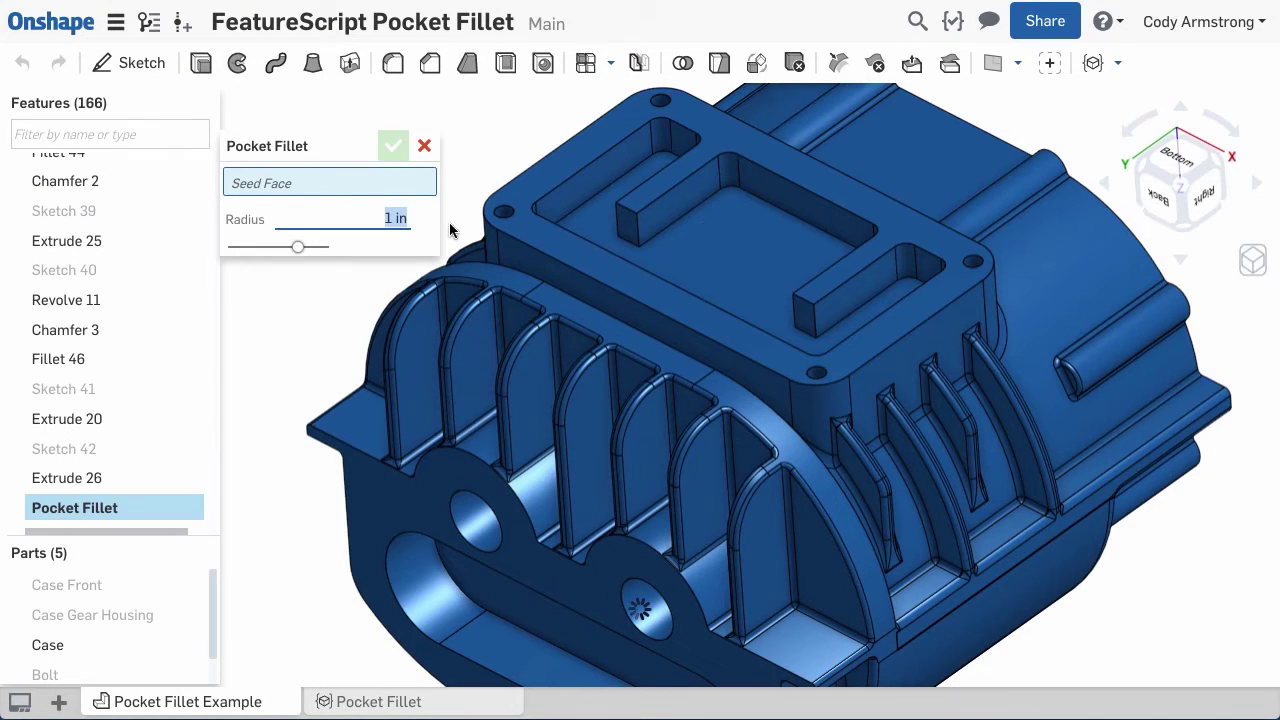
{"action": "left_click", "coordinate": [680, 261]}
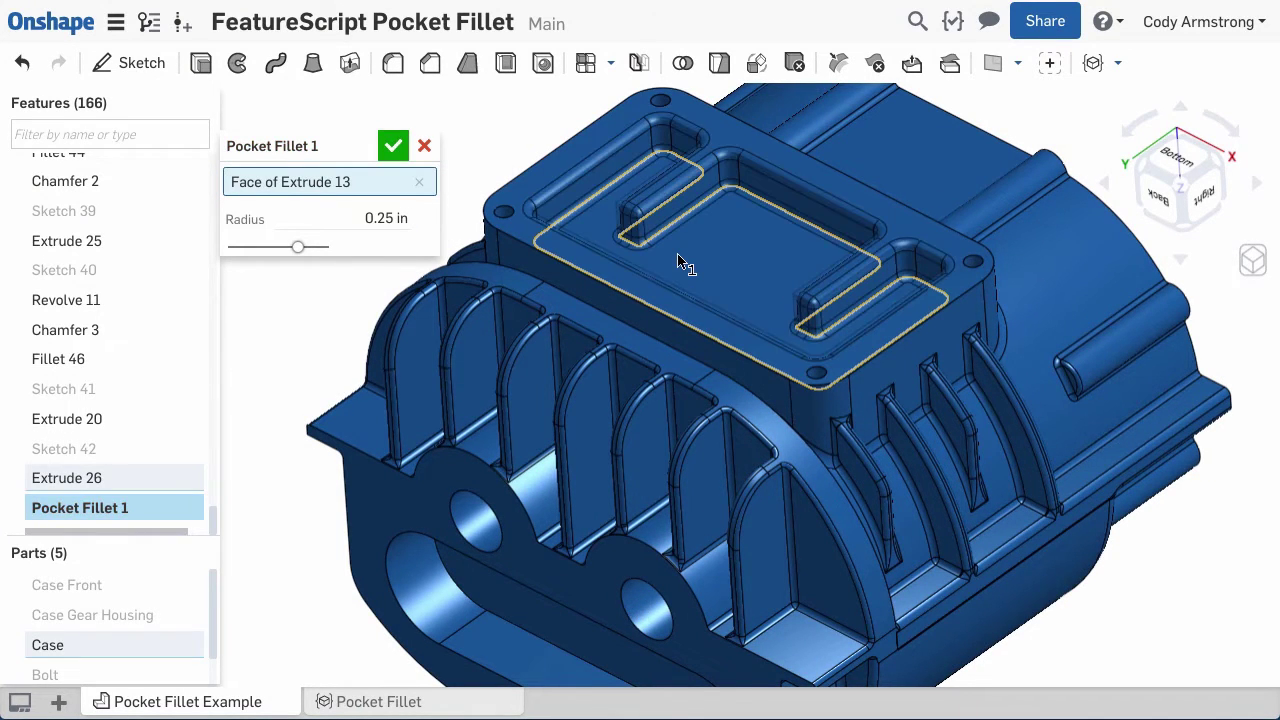
{"action": "right_click_drag", "start_coordinate": [680, 261], "coordinate": [623, 549]}
{"action": "left_click", "coordinate": [623, 549]}
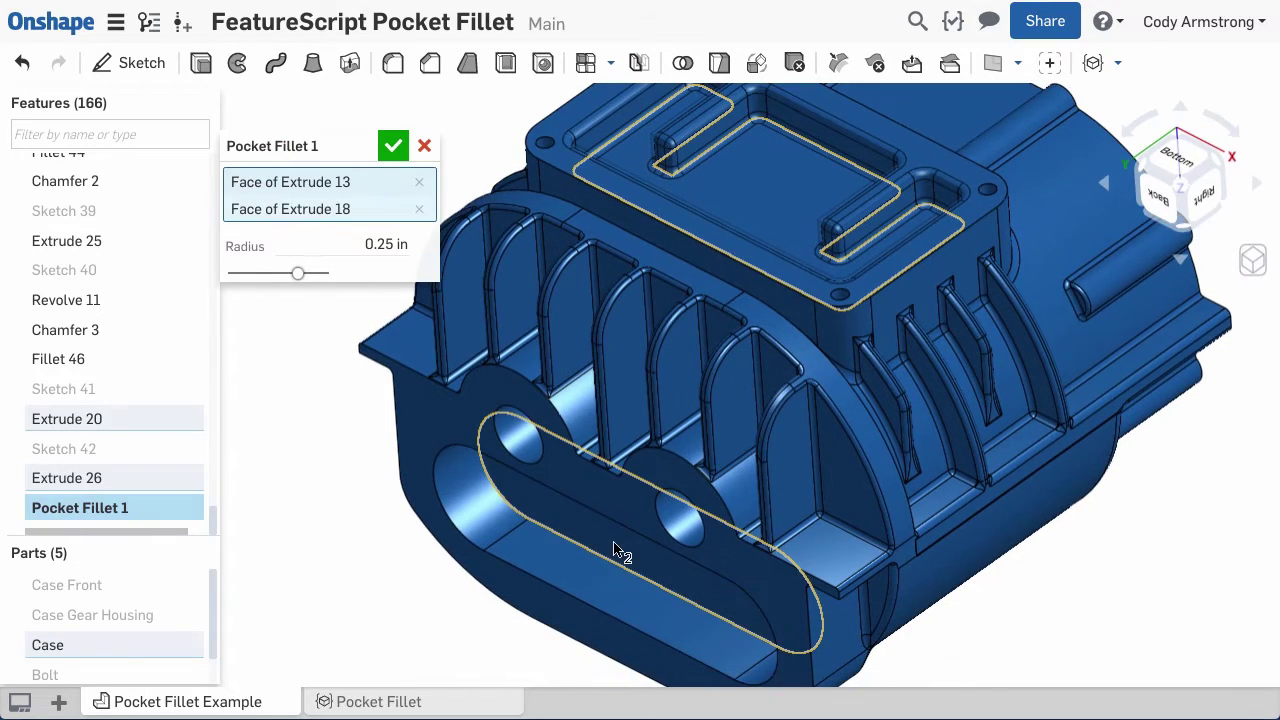
{"action": "left_click", "coordinate": [393, 146]}
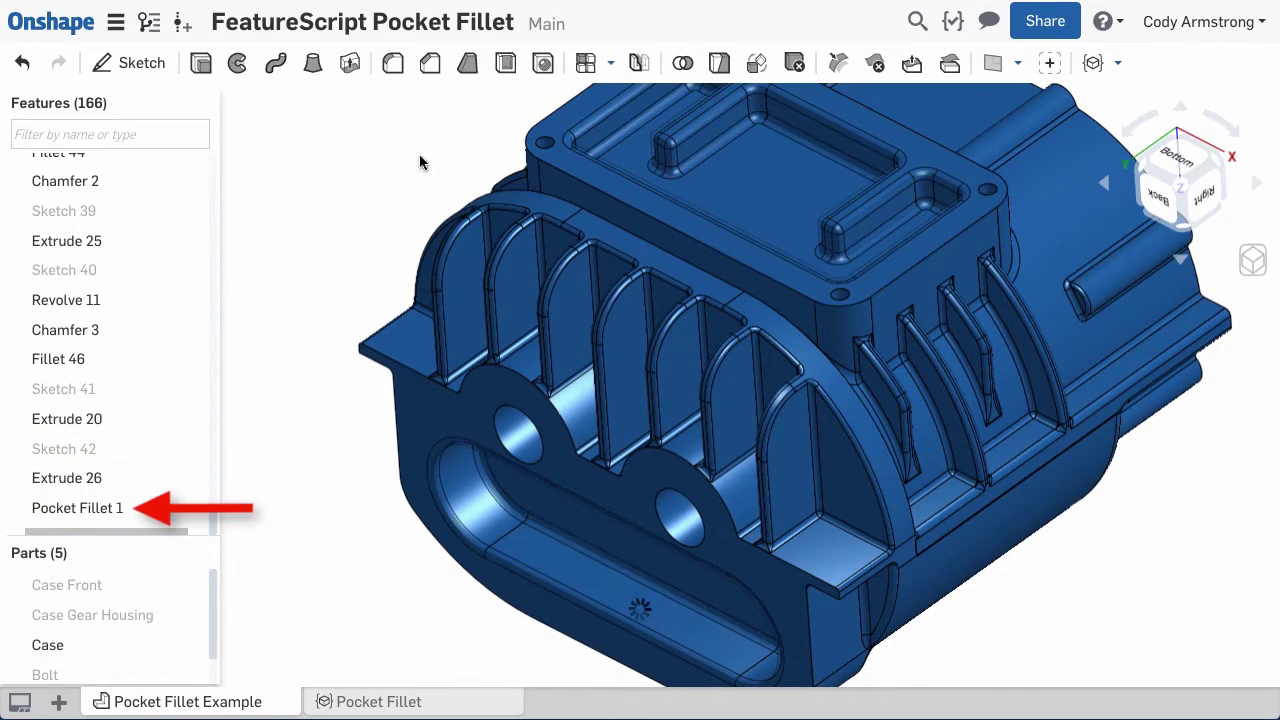
{"action": "scroll", "coordinate": [735, 262], "scroll_direction": "up", "scroll_amount": 5}
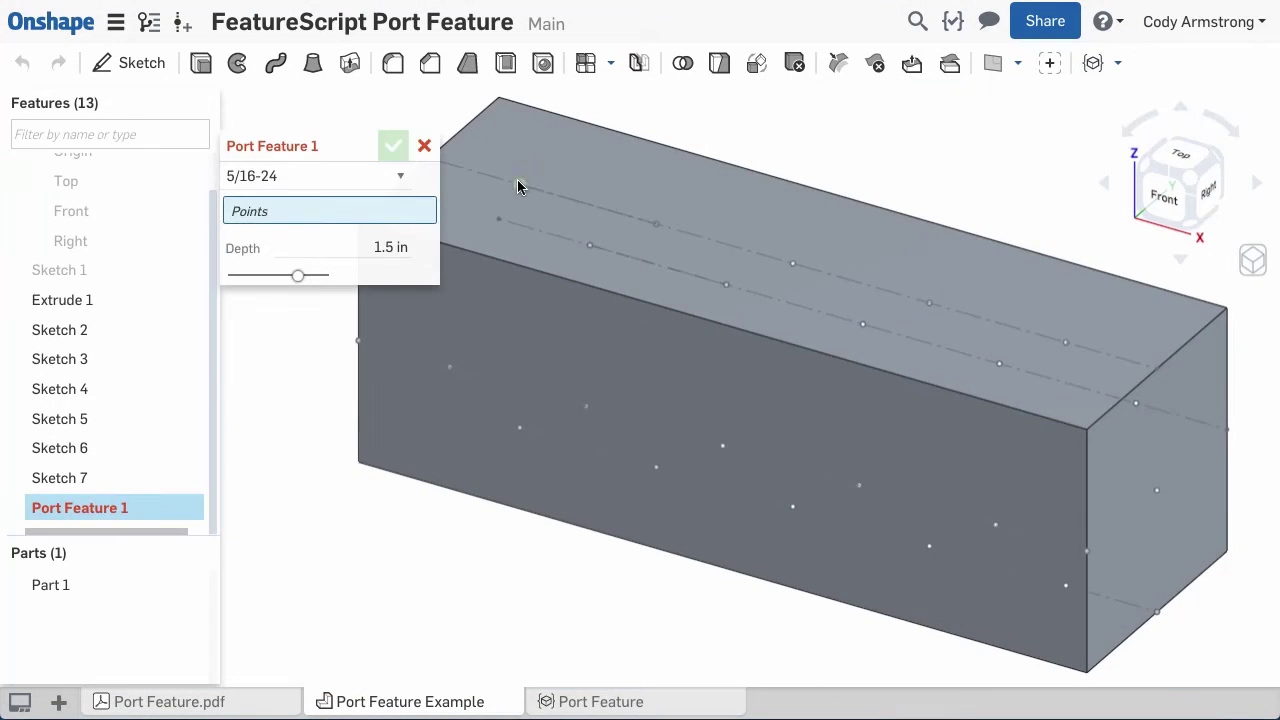
- Place 3/4-16 ports at the six sketch vertices, then accept the Wave Spring feature
{"action": "left_click", "coordinate": [519, 184]}
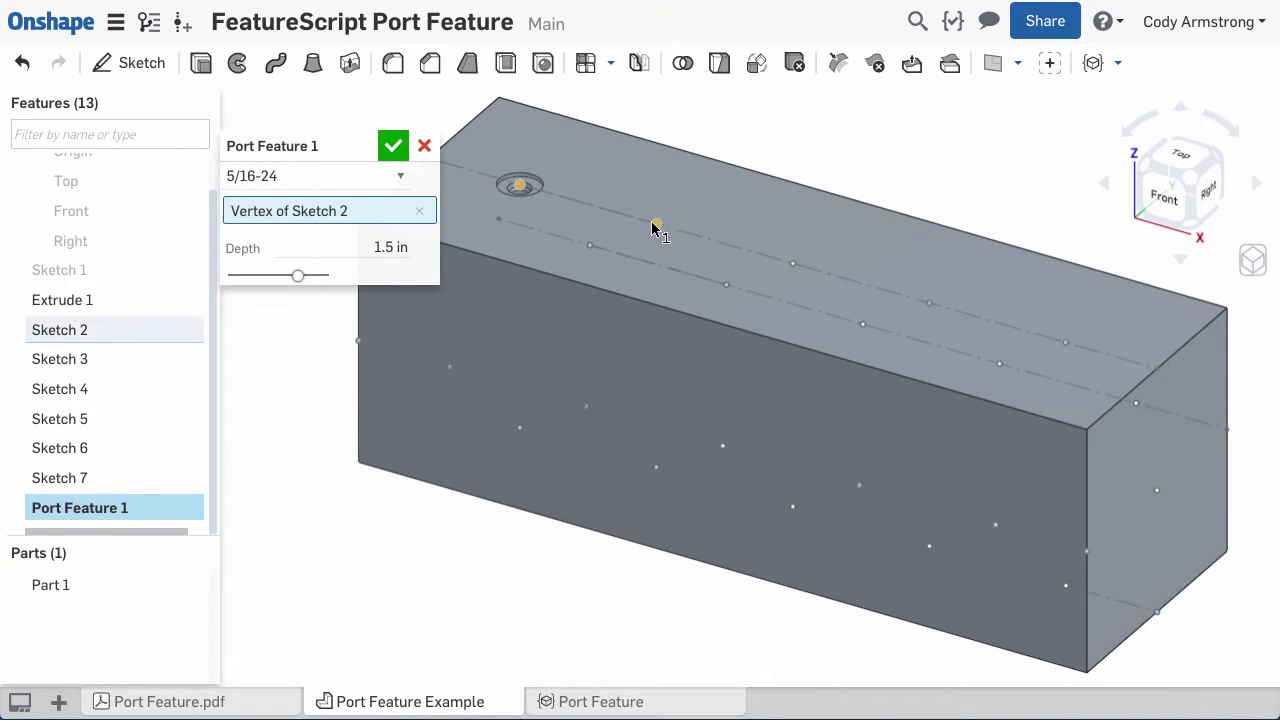
{"action": "left_click", "coordinate": [655, 224]}
{"action": "left_click", "coordinate": [792, 264]}
{"action": "left_click", "coordinate": [929, 302]}
{"action": "left_click", "coordinate": [1065, 343]}
{"action": "left_click", "coordinate": [1157, 491]}
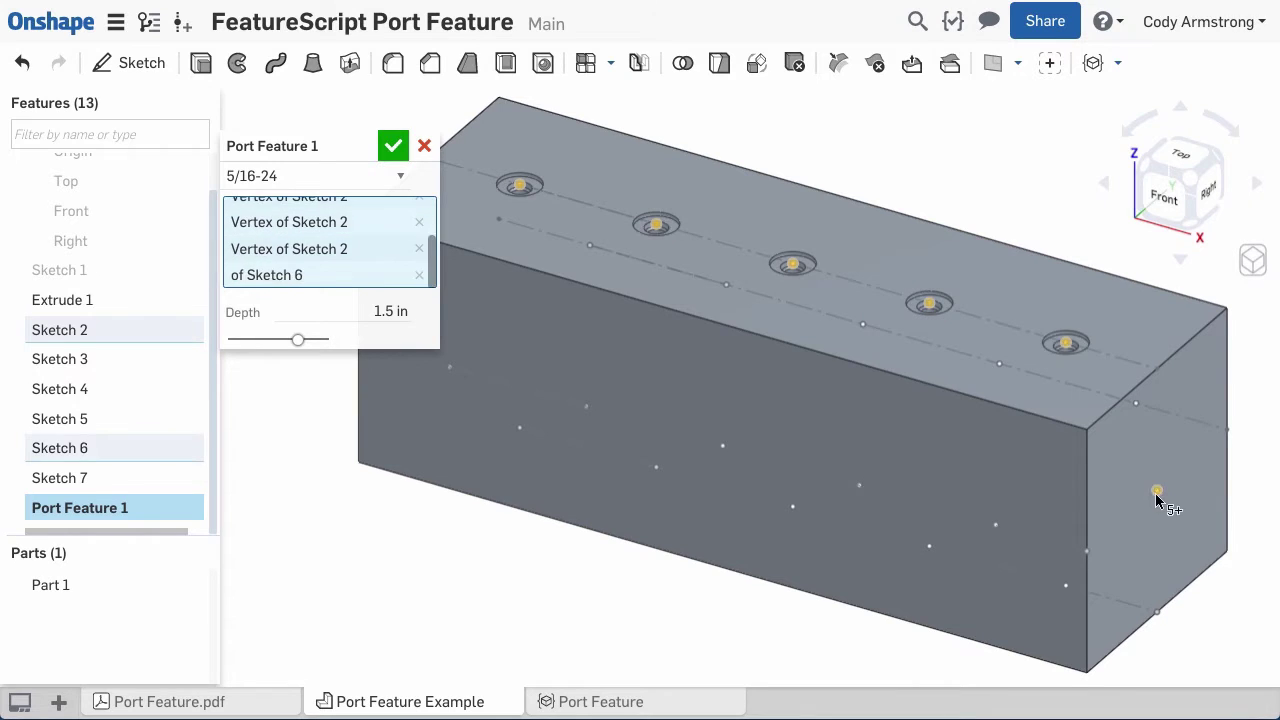
{"action": "left_click", "coordinate": [355, 177]}
{"action": "left_click", "coordinate": [300, 272]}
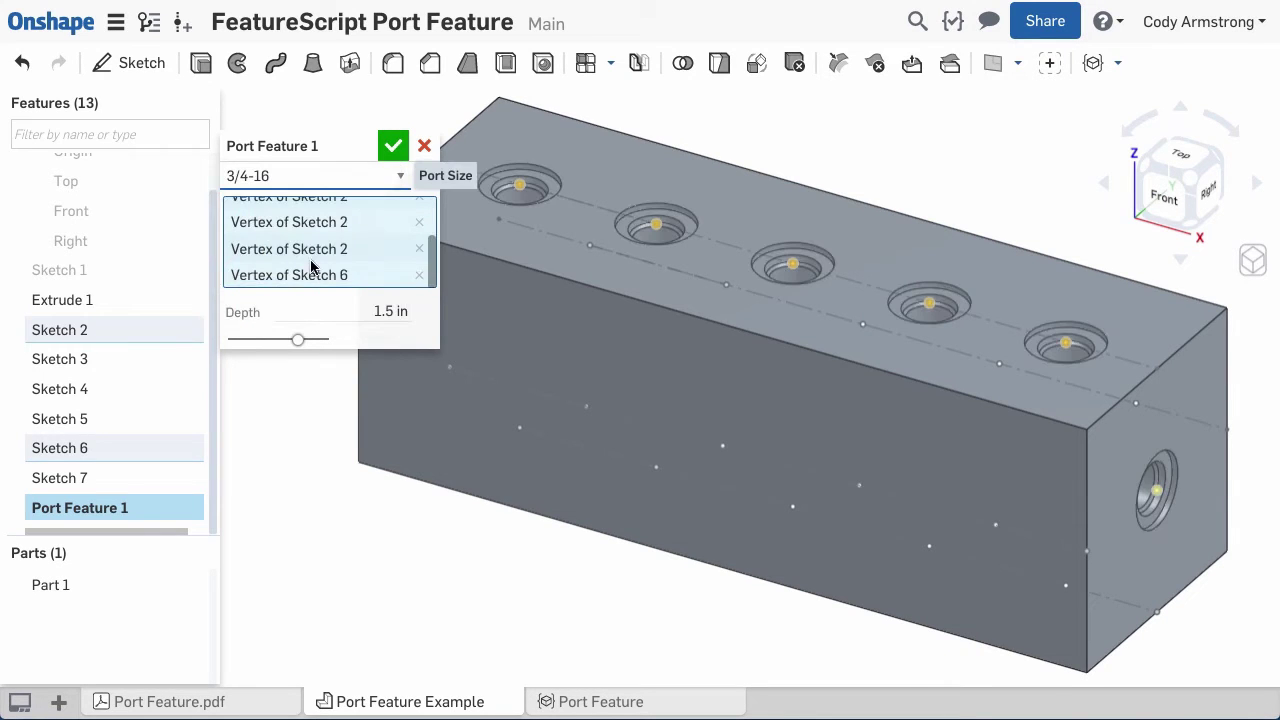
{"action": "left_click", "coordinate": [393, 146]}
{"action": "scroll", "coordinate": [917, 349], "scroll_direction": "up", "scroll_amount": 3}
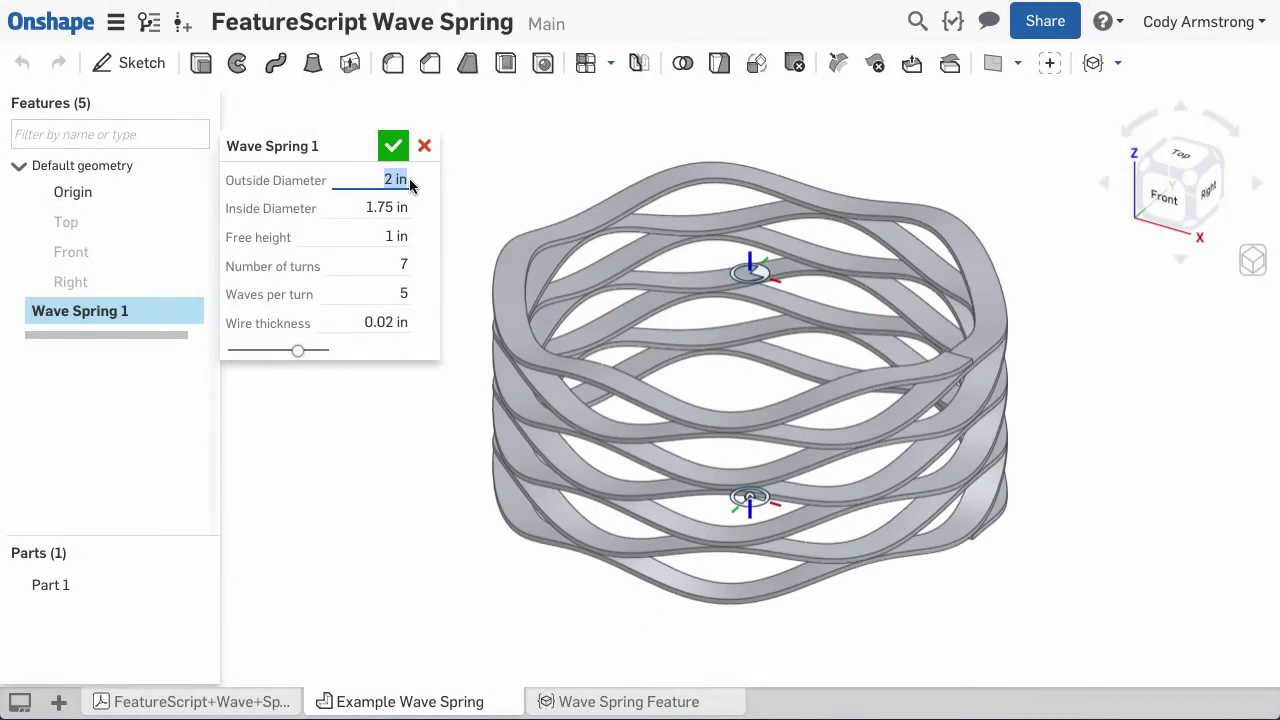
{"action": "left_click", "coordinate": [393, 146]}
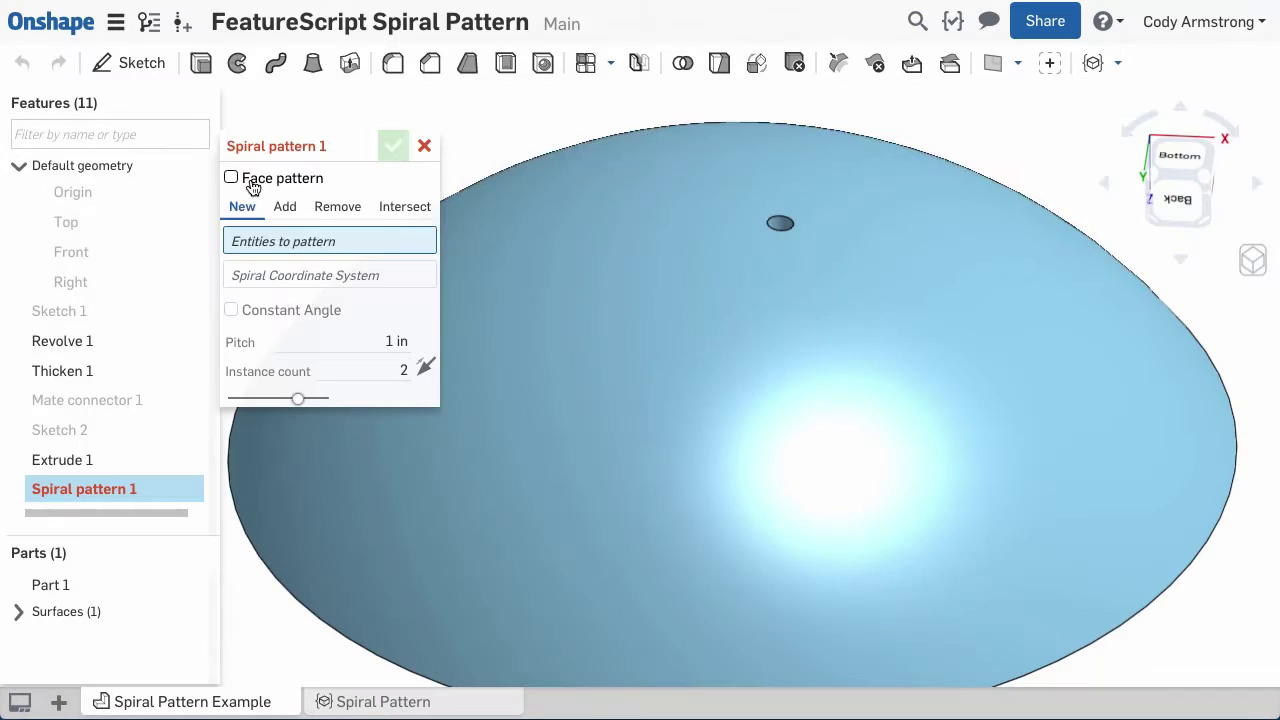
- Face-pattern the hole in a spiral around Mate connector 1 at 0.25 in pitch, 25 instances
{"action": "left_click", "coordinate": [244, 178]}
{"action": "left_click", "coordinate": [480, 300]}
{"action": "left_click", "coordinate": [87, 400]}
{"action": "left_click", "coordinate": [386, 313]}
{"action": "type", "text": ".25"}
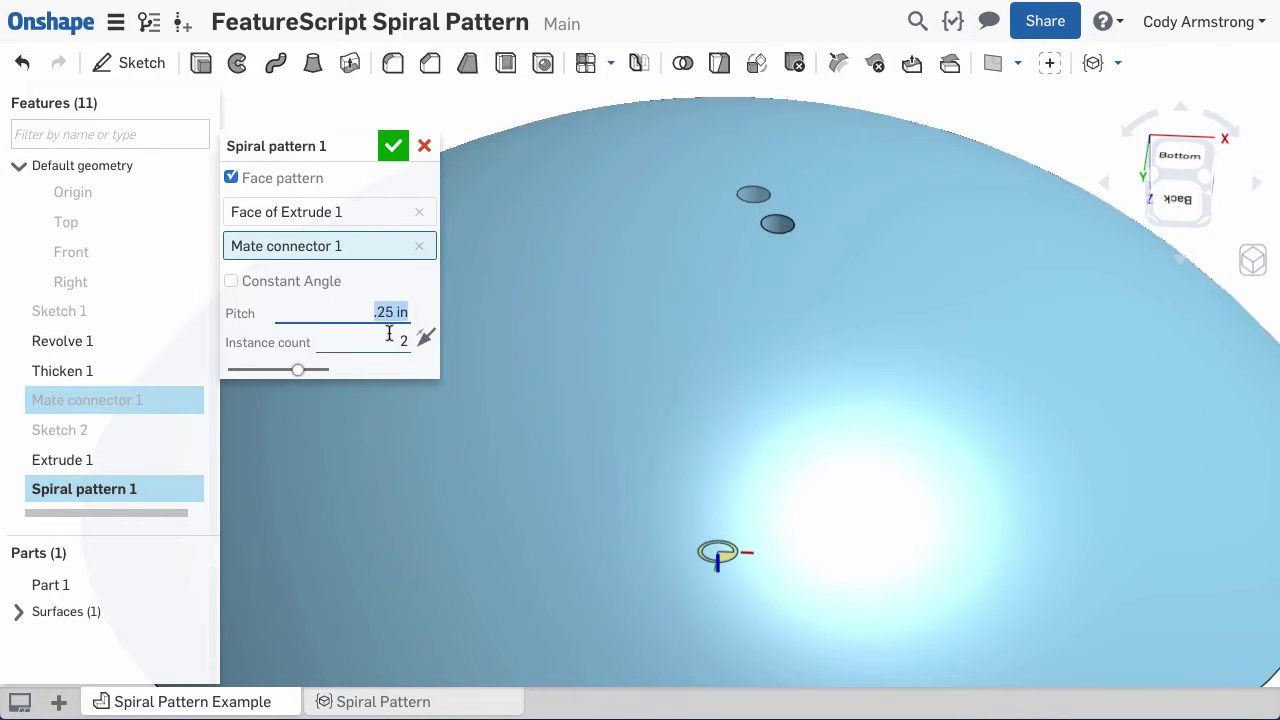
{"action": "key", "text": "Tab"}
{"action": "type", "text": "25"}
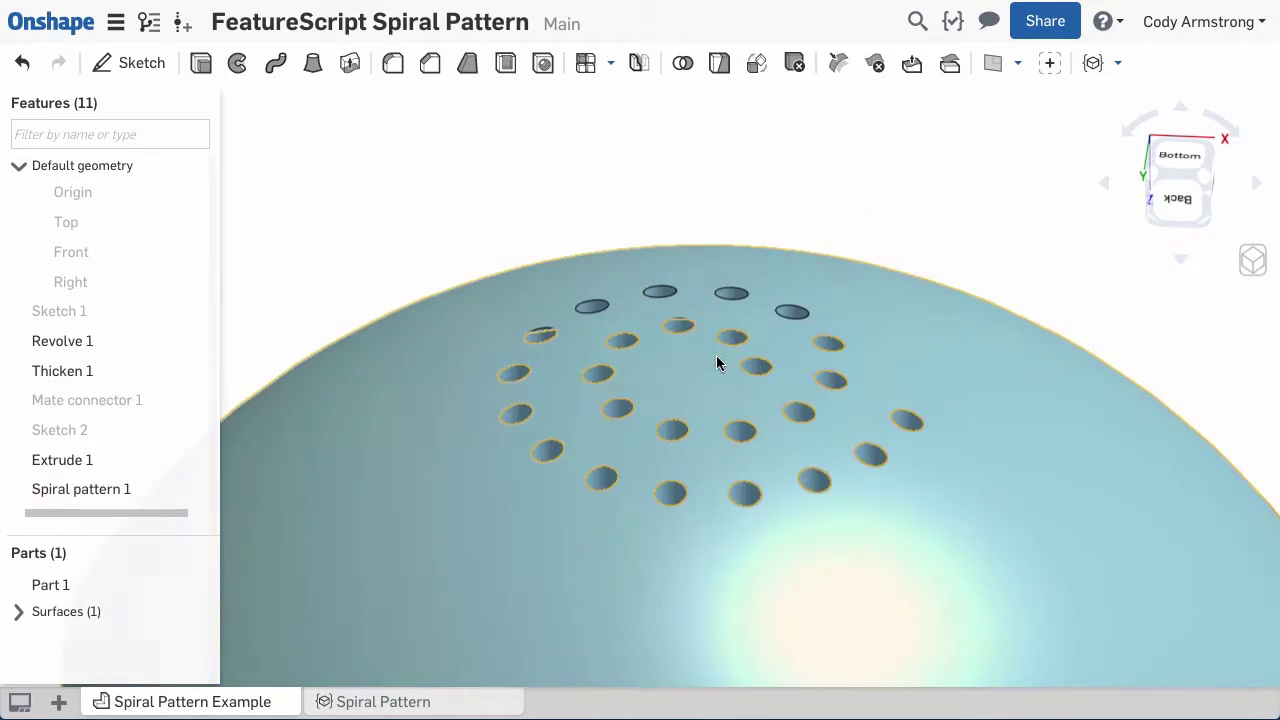
{"action": "mouse_move", "coordinate": [716, 362]}
{"action": "right_mouse_down"}
{"action": "mouse_move", "coordinate": [780, 423]}
{"action": "mouse_move", "coordinate": [783, 452]}
{"action": "right_mouse_up"}
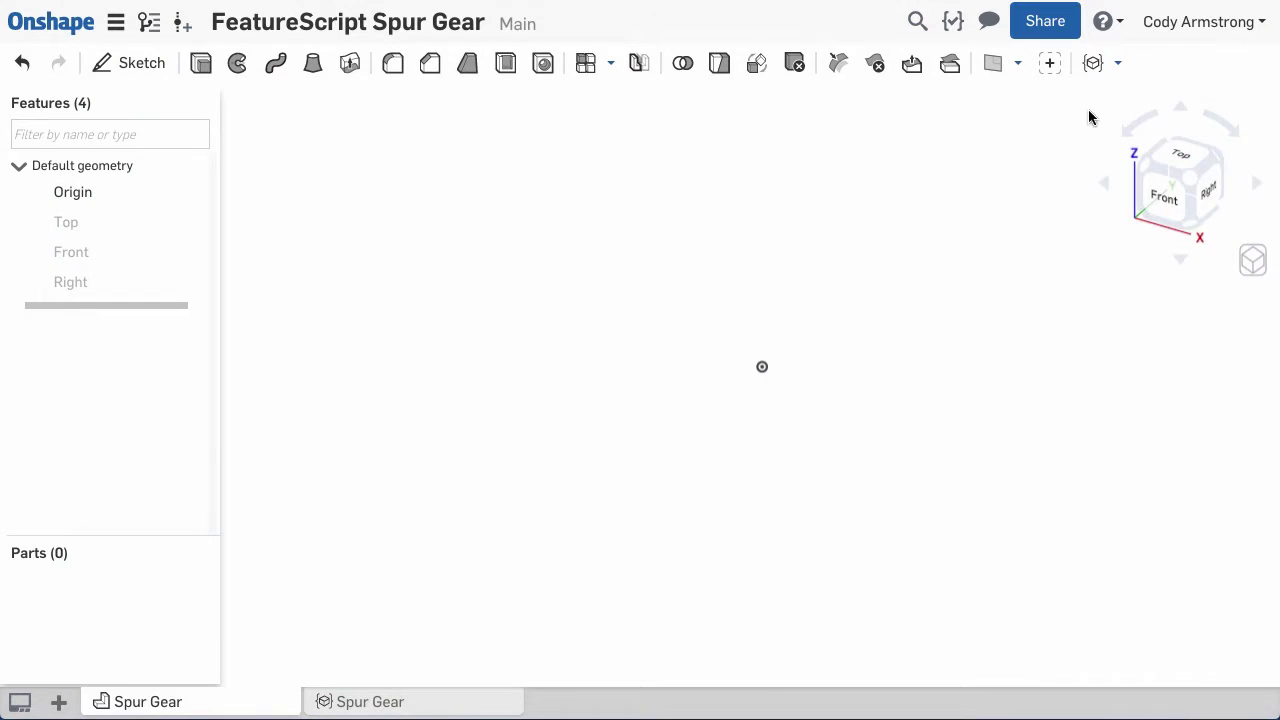
- Insert a Spur Gear feature with 32 teeth
{"action": "left_click", "coordinate": [1117, 63]}
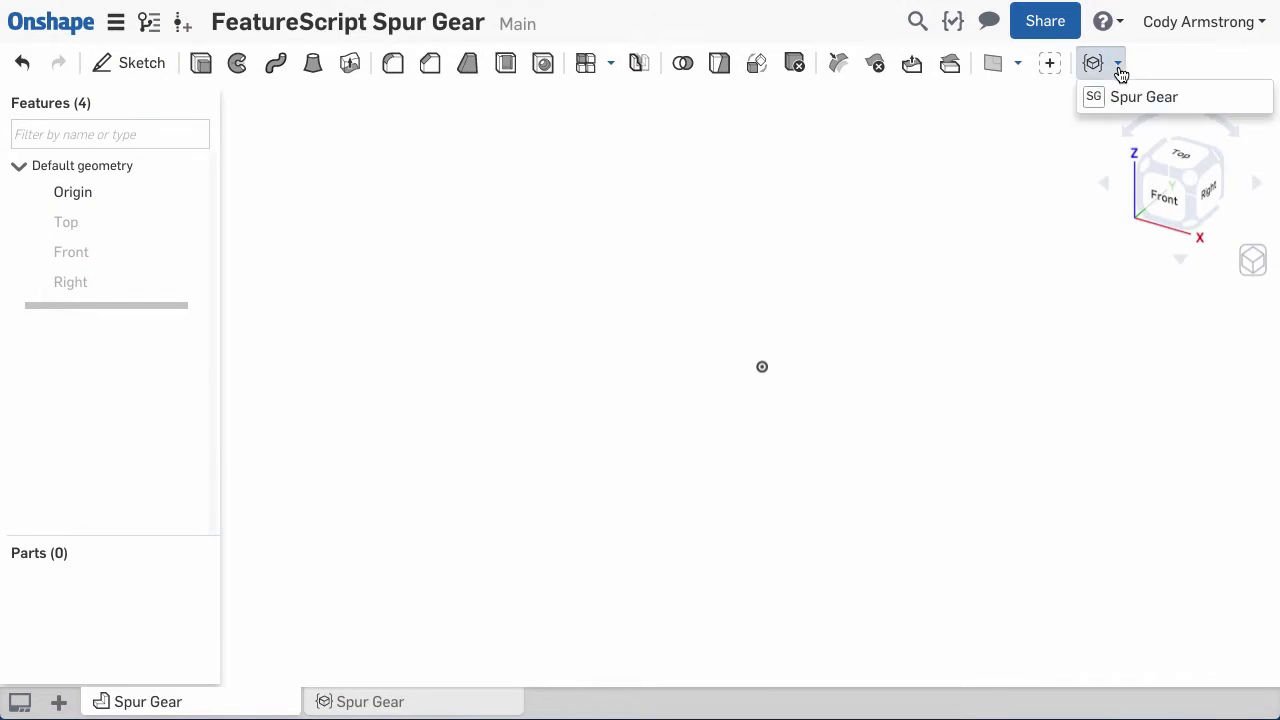
{"action": "left_click", "coordinate": [1101, 94]}
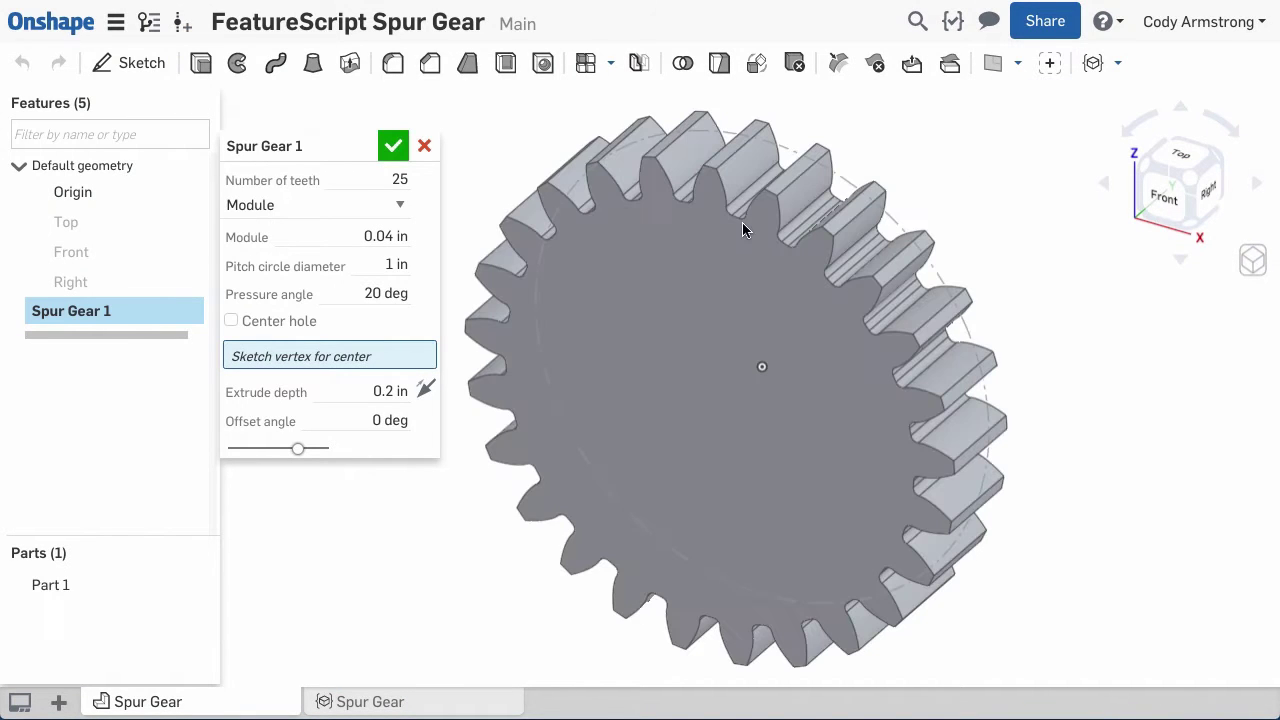
{"action": "type", "text": "32"}
{"action": "key", "text": "Return"}
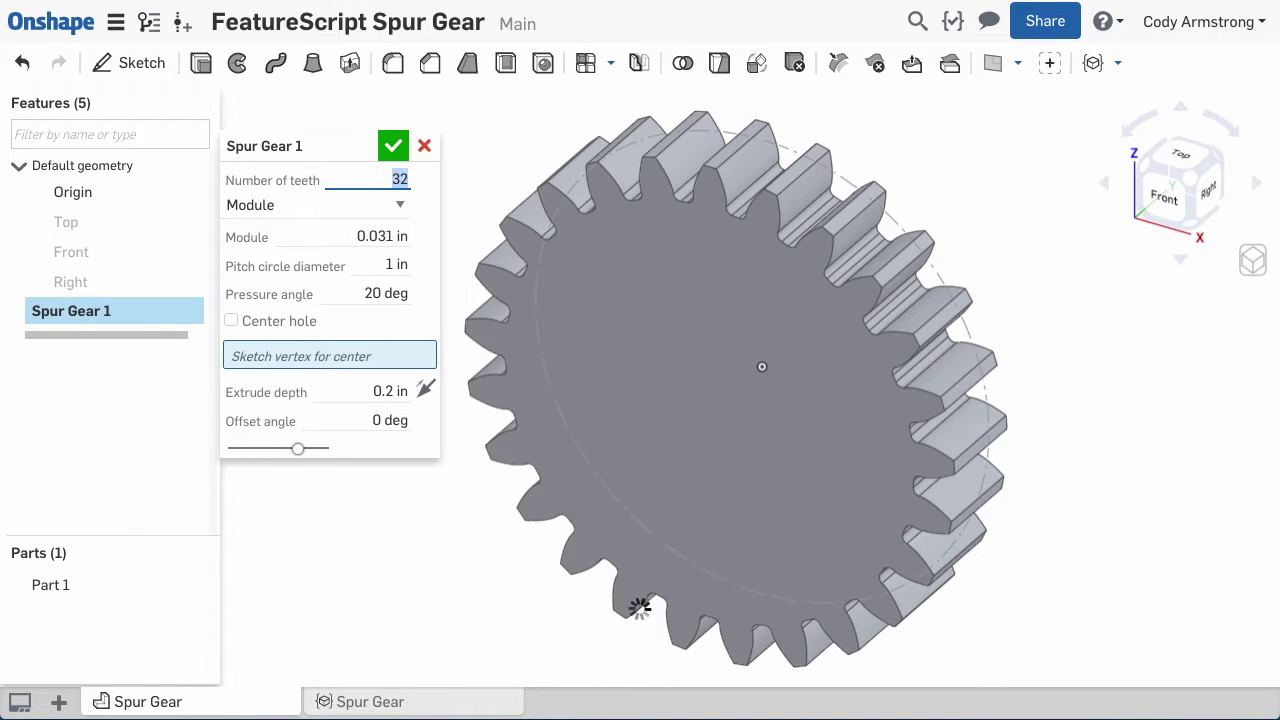
{"action": "left_click", "coordinate": [393, 146]}
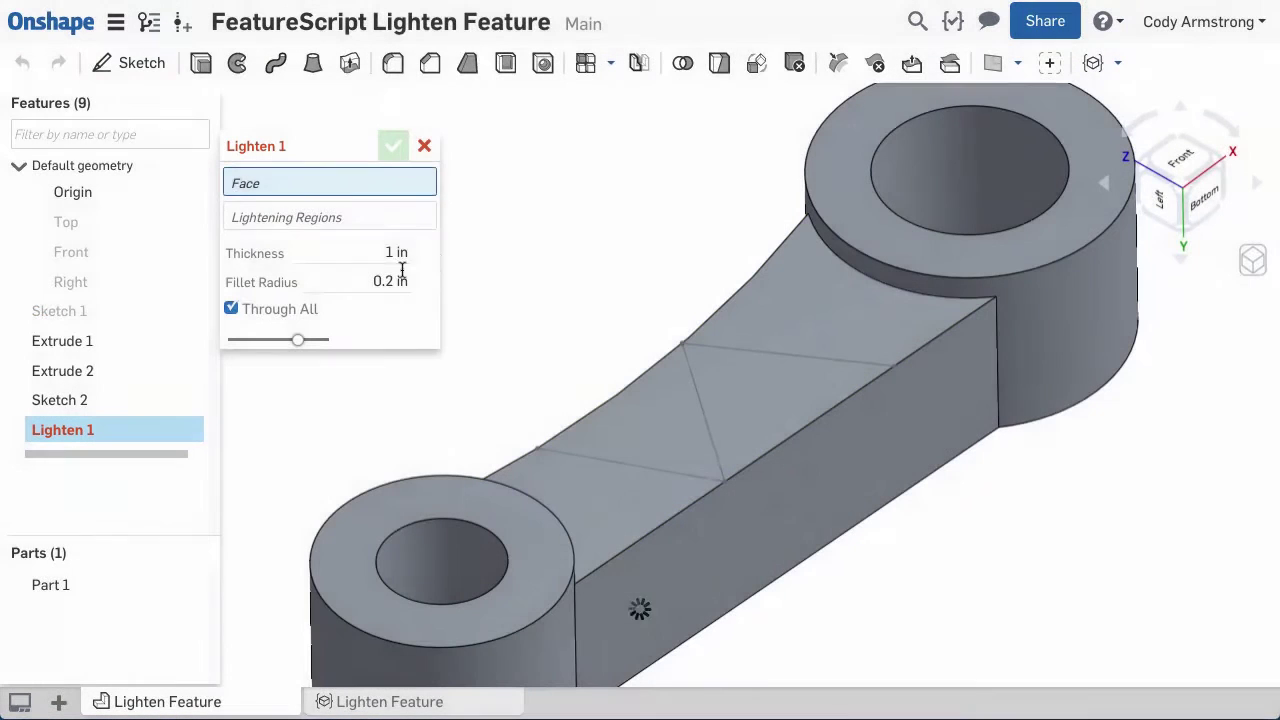
- Lighten the arm face at 0.125 in thickness, cutting its four triangular Sketch 2 regions
{"action": "left_click", "coordinate": [398, 258]}
{"action": "type", "text": ".125"}
{"action": "key", "text": "Return"}
{"action": "left_click", "coordinate": [633, 432]}
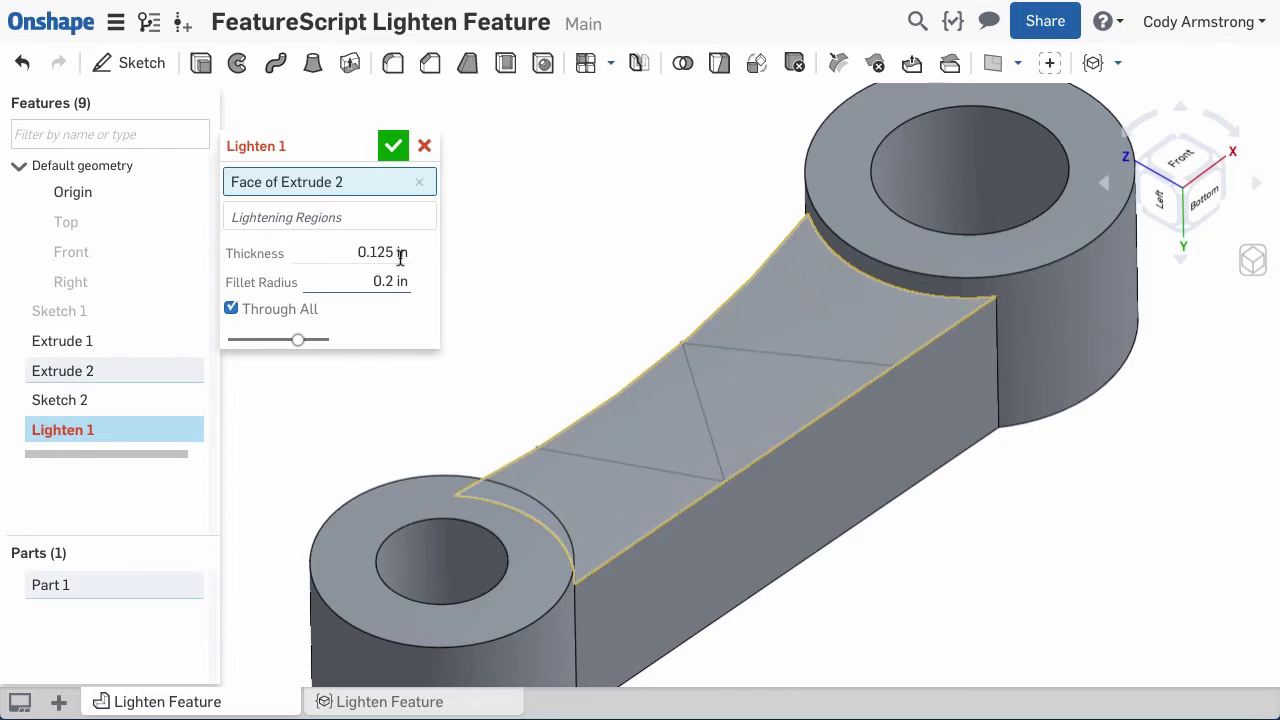
{"action": "left_click", "coordinate": [629, 453]}
{"action": "left_click", "coordinate": [665, 428]}
{"action": "left_click", "coordinate": [762, 396]}
{"action": "left_click", "coordinate": [786, 337]}
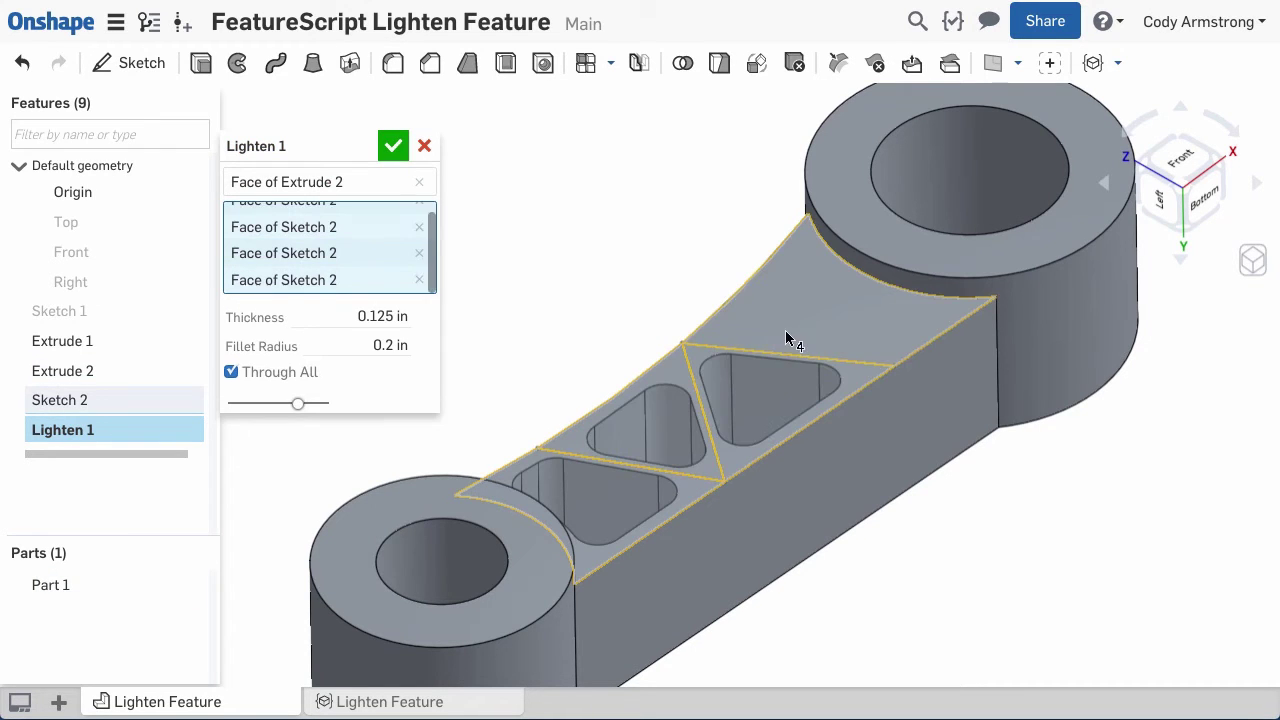
{"action": "key", "text": "Return"}
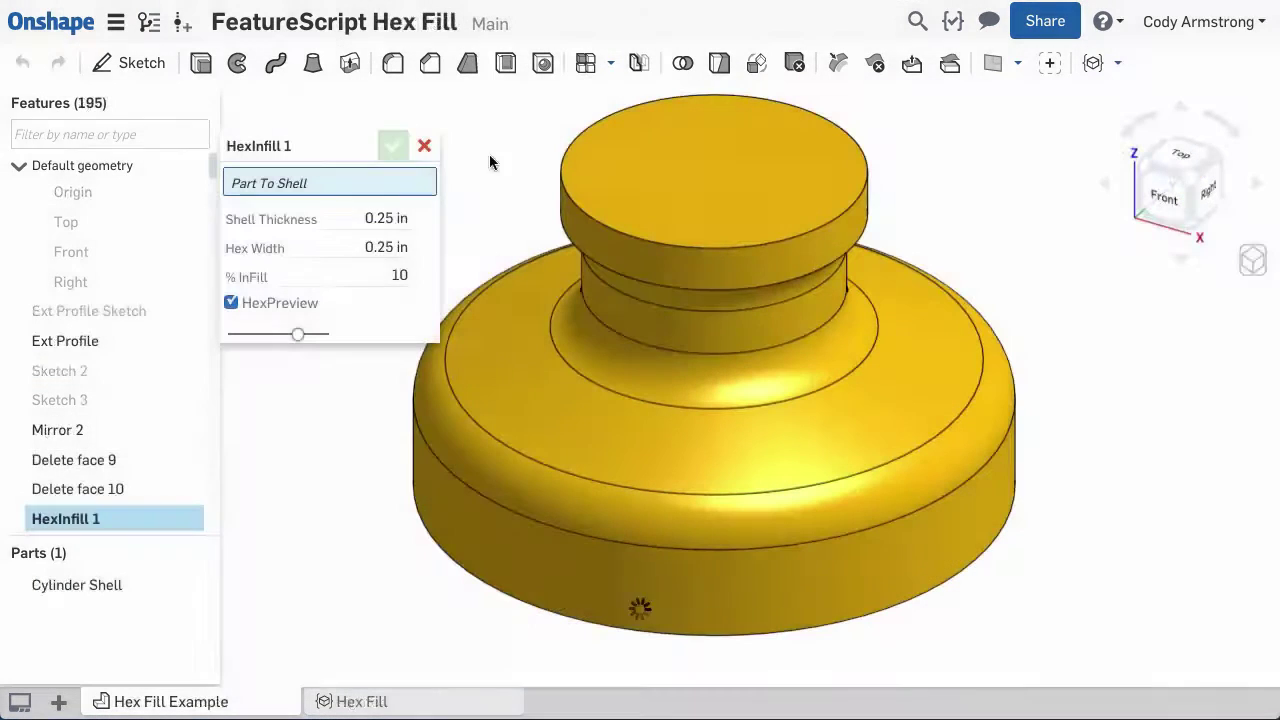
- Apply HexInfill 1 to the cylinder with 1 in hex width and 50% infill
{"action": "left_click", "coordinate": [396, 248]}
{"action": "type", "text": "1"}
{"action": "key", "text": "Return"}
{"action": "left_click", "coordinate": [387, 275]}
{"action": "type", "text": "50"}
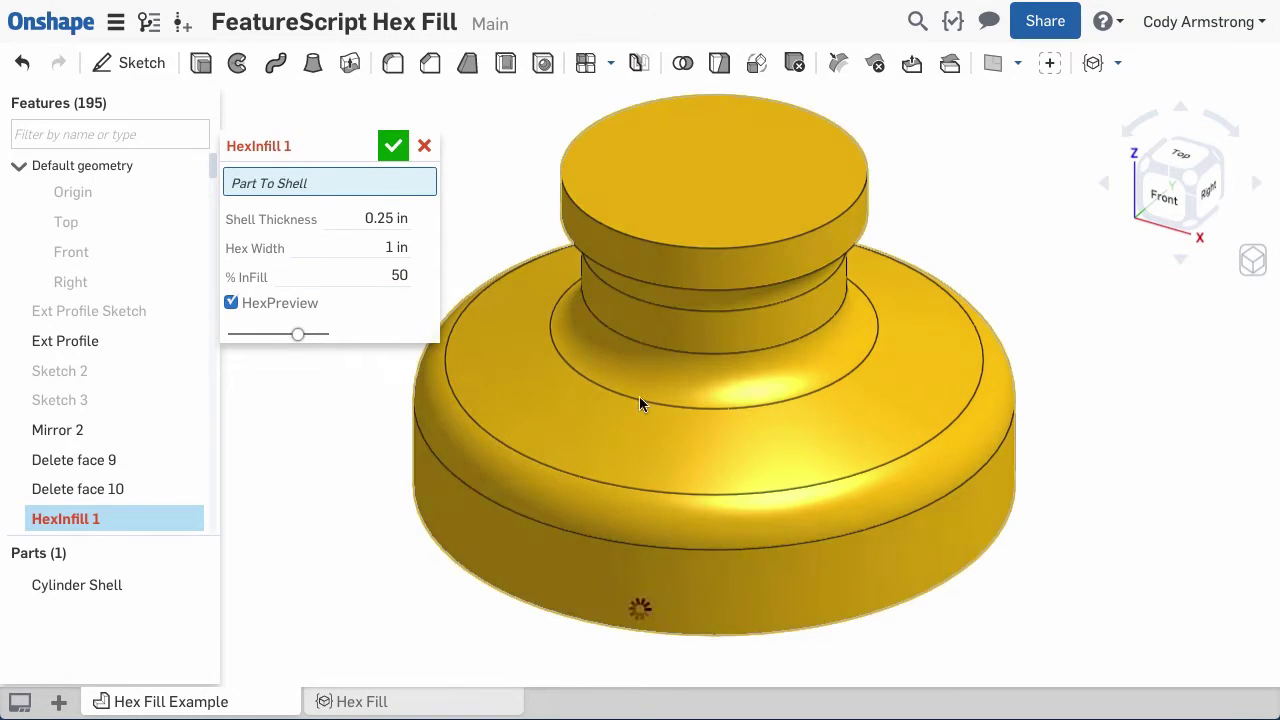
{"action": "left_click", "coordinate": [639, 396]}
{"action": "left_click", "coordinate": [231, 303]}
{"action": "left_click", "coordinate": [393, 146]}
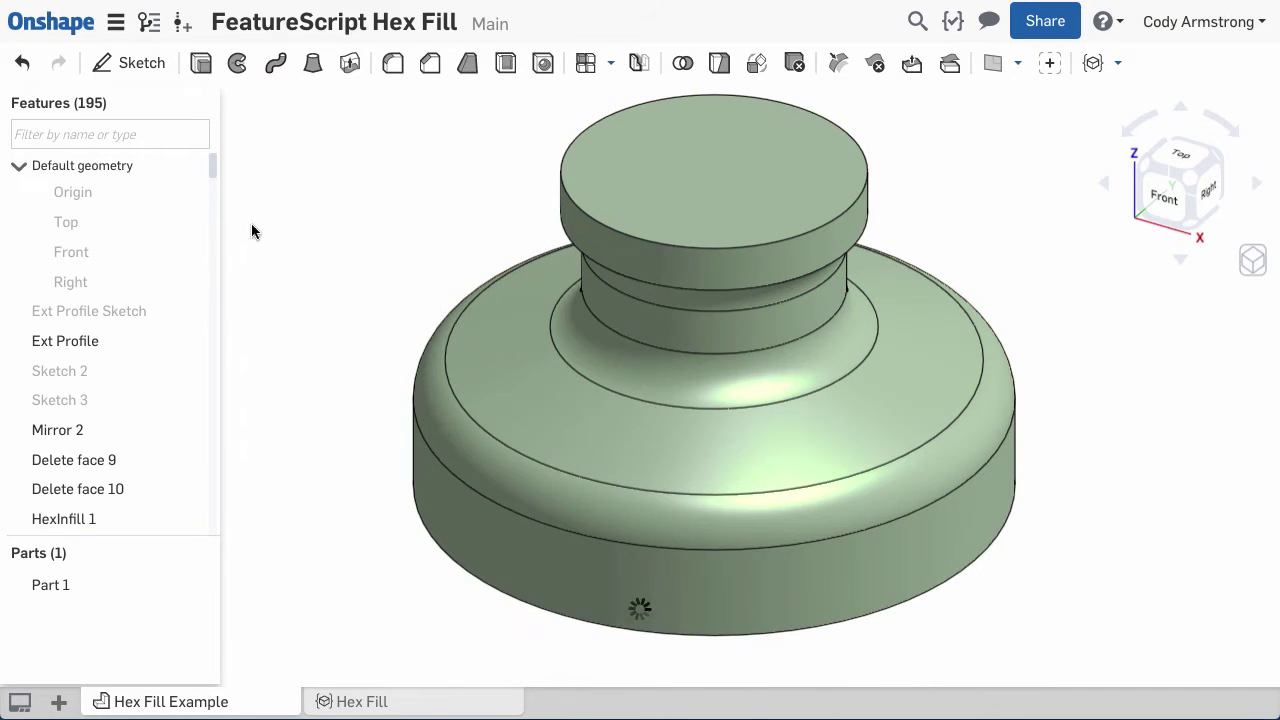
- Section the model on the Front plane and rotate the cut to about 50 degrees
{"action": "left_click", "coordinate": [98, 251]}
{"action": "left_click", "coordinate": [1253, 262]}
{"action": "left_click", "coordinate": [1127, 644]}
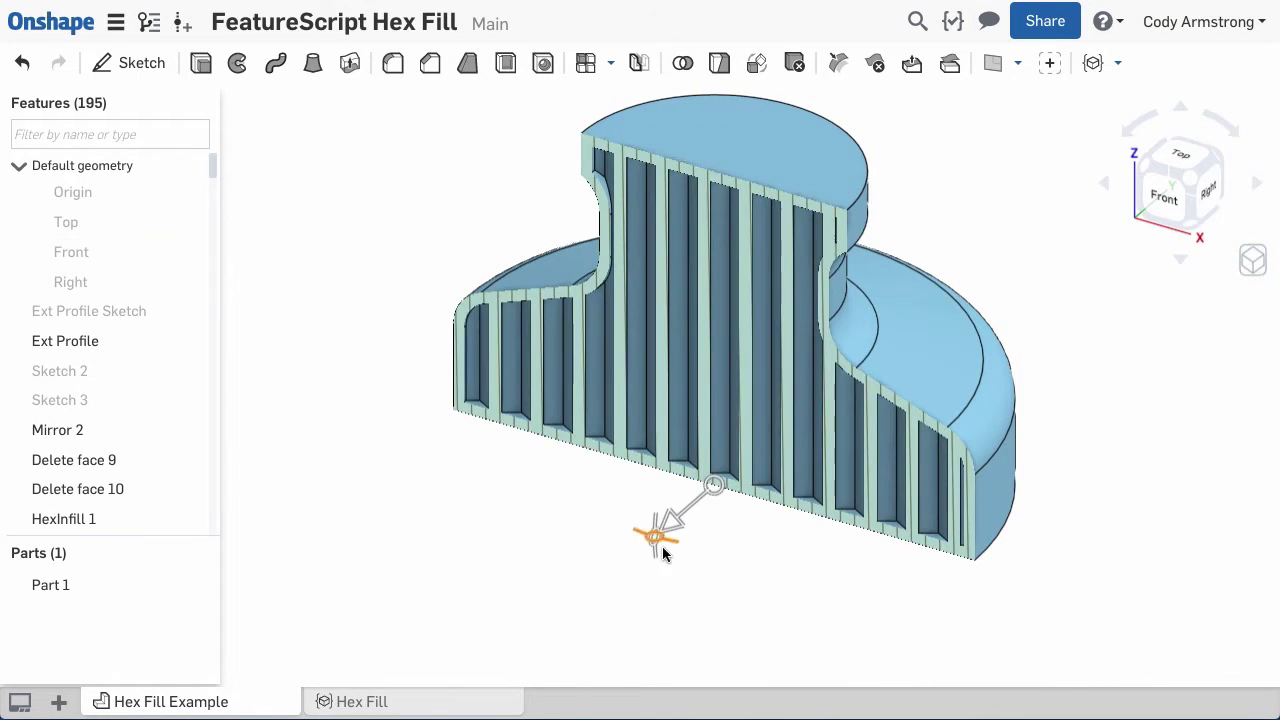
{"action": "left_click_drag", "start_coordinate": [666, 543], "coordinate": [750, 452]}
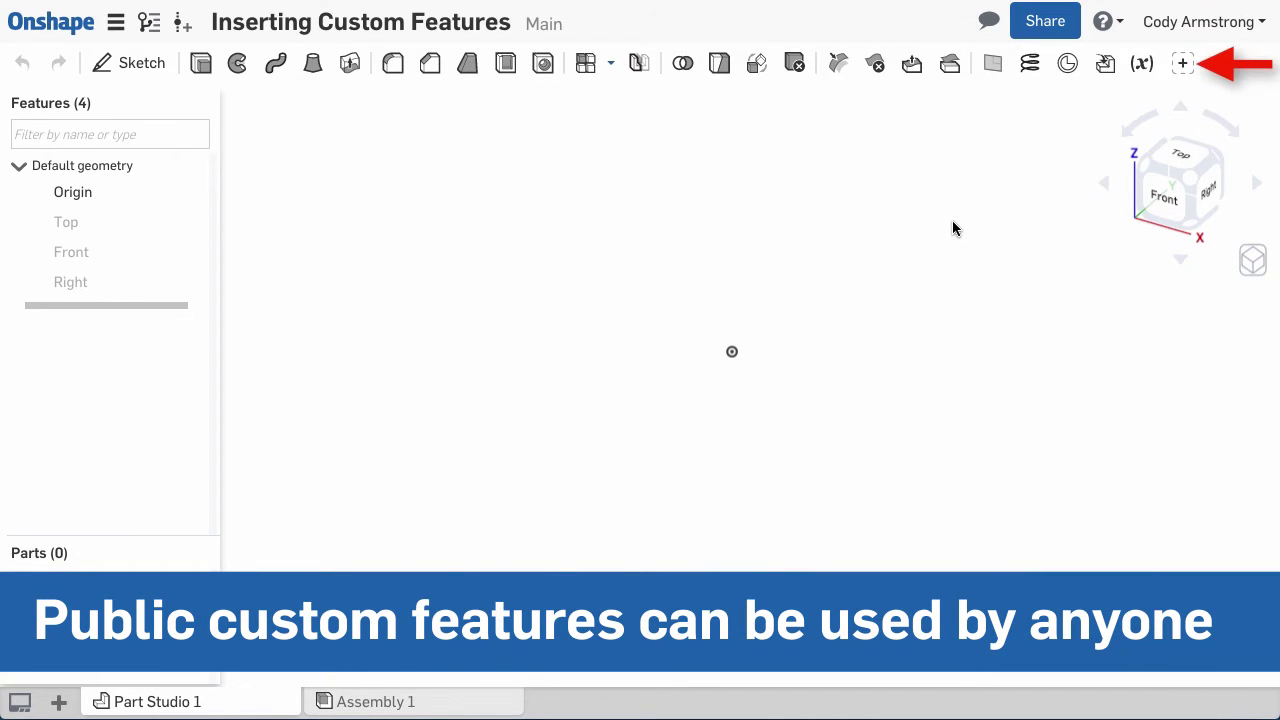
- Open the custom features list and browse the FeatureScript sample features
{"action": "left_click", "coordinate": [1182, 63]}
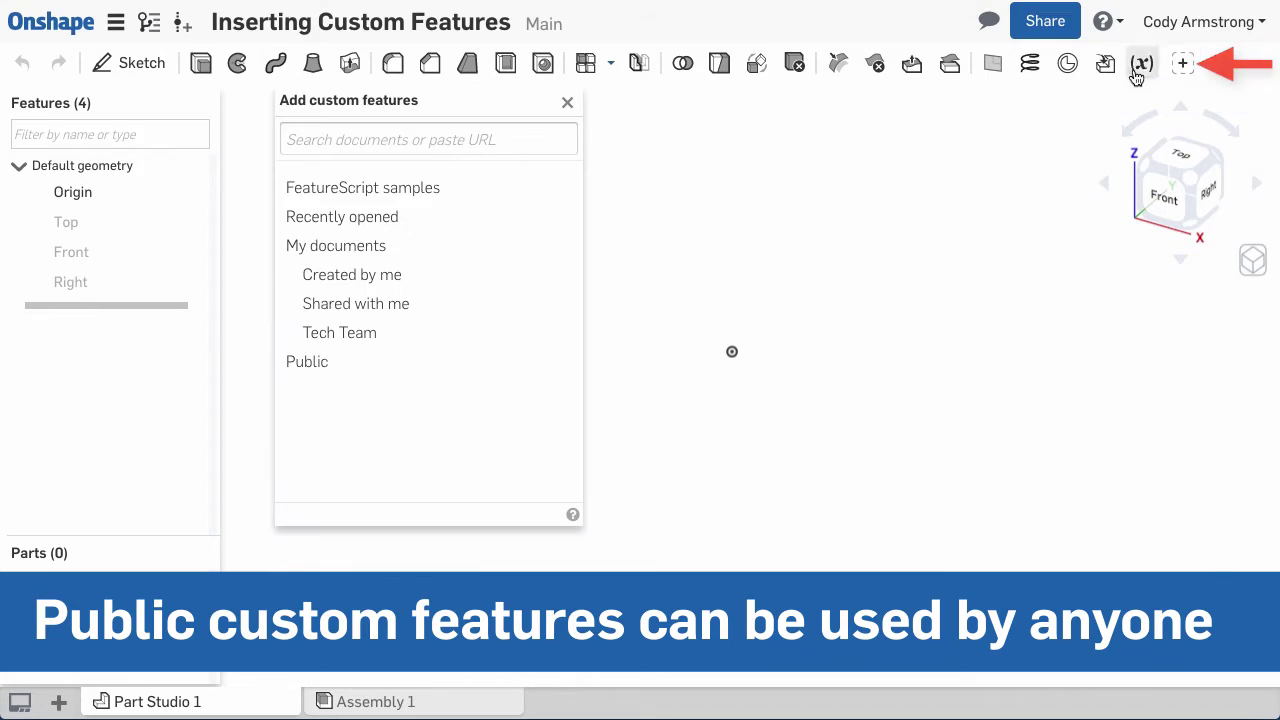
{"action": "left_click", "coordinate": [366, 190]}
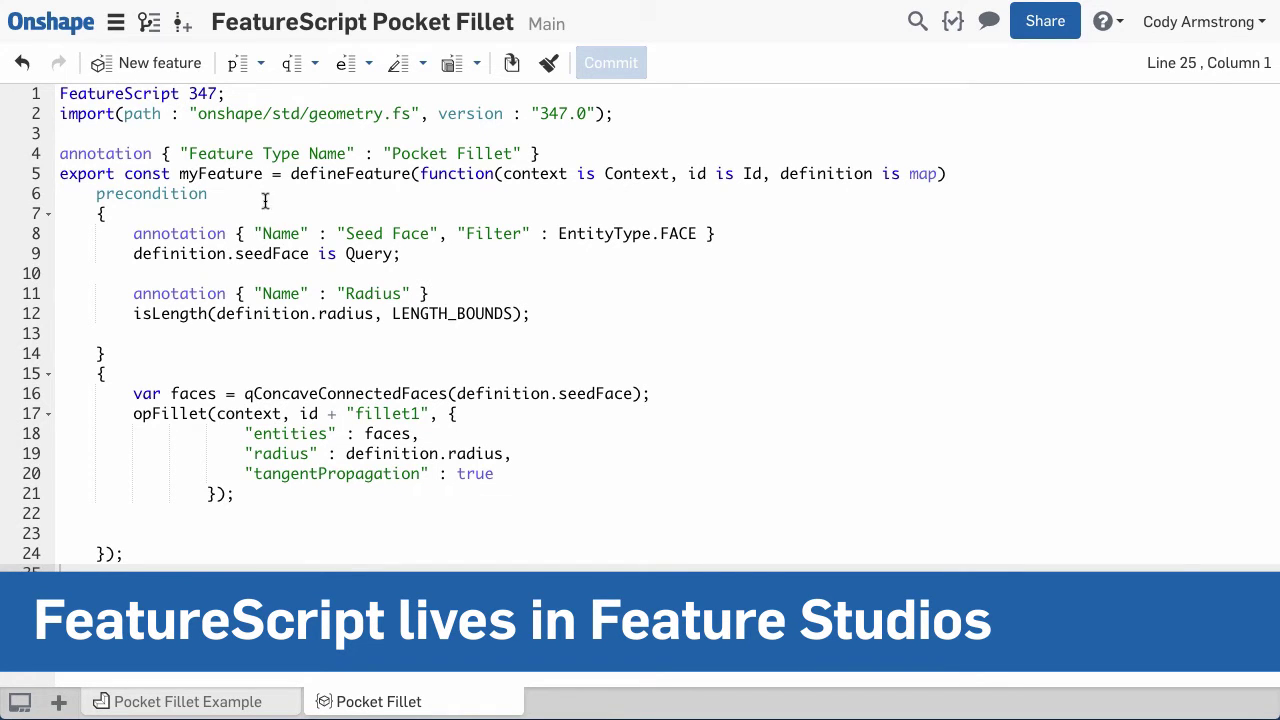
- Save version V1, then share the document with a colleague's e-mail as Can edit & share
{"action": "left_click", "coordinate": [181, 23]}
{"action": "left_click", "coordinate": [762, 367]}
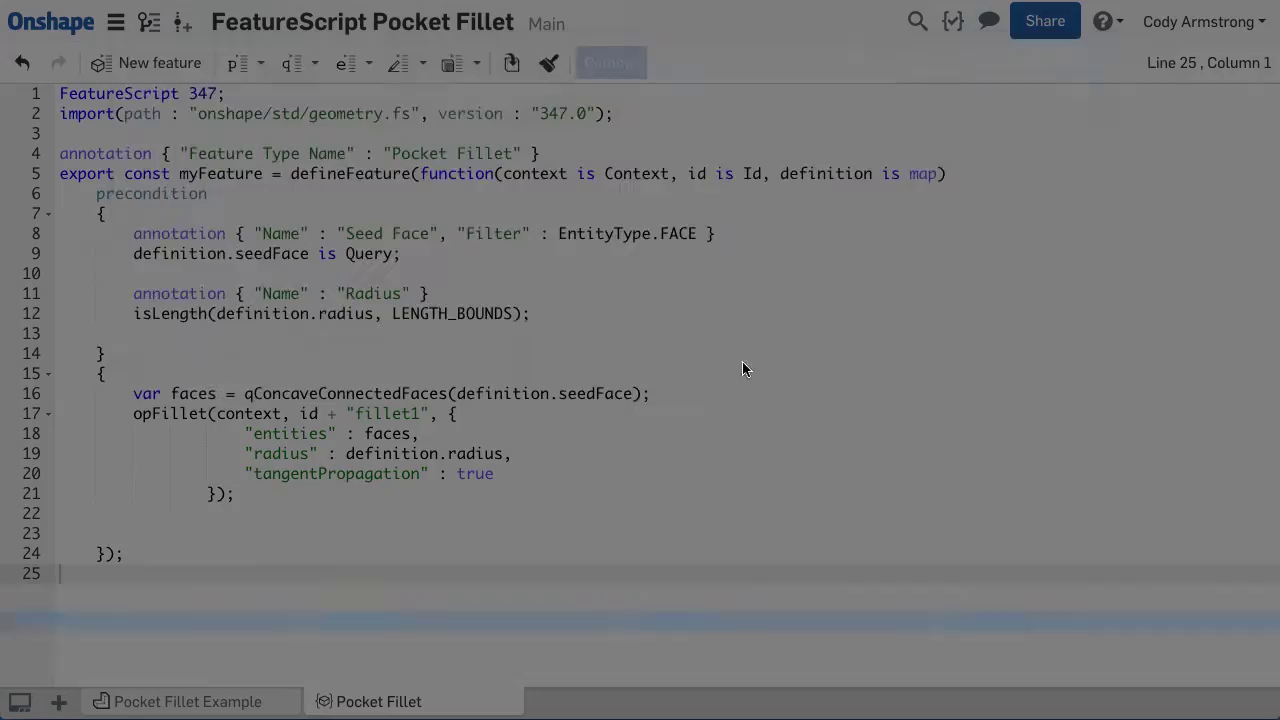
{"action": "left_click", "coordinate": [1045, 25]}
{"action": "left_click", "coordinate": [549, 455]}
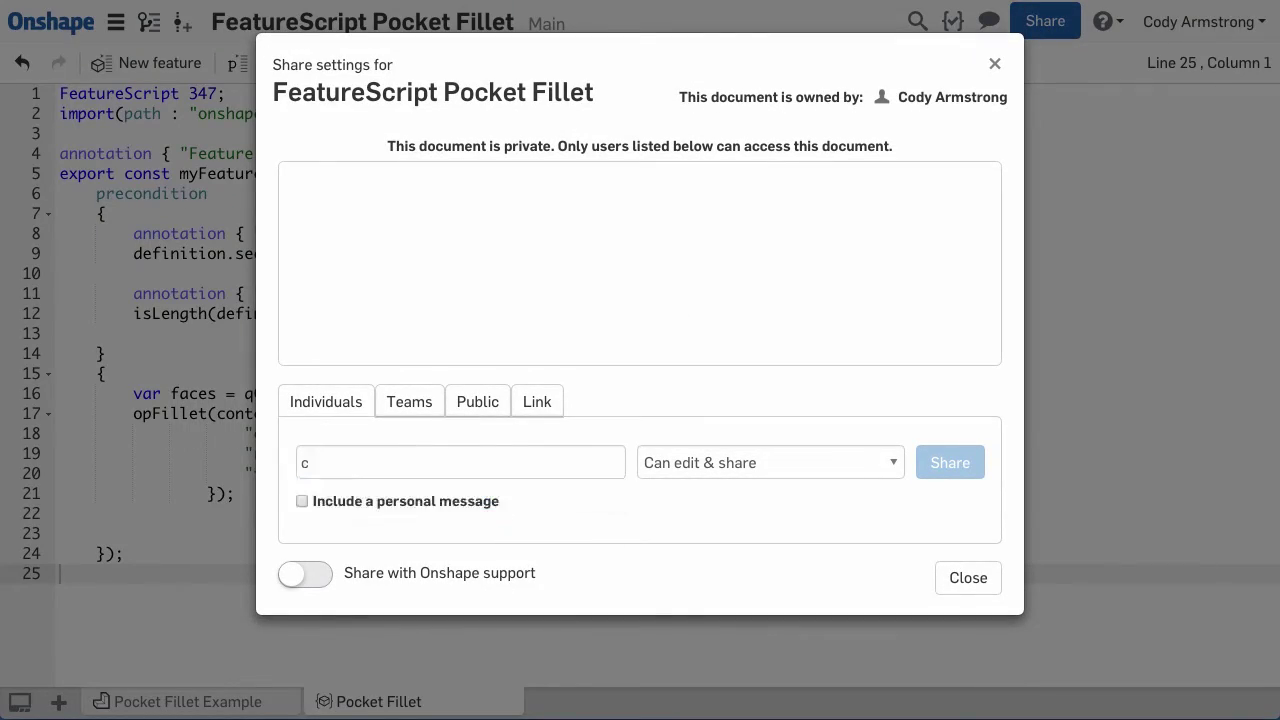
{"action": "key", "text": "Return"}
{"action": "left_click", "coordinate": [949, 463]}
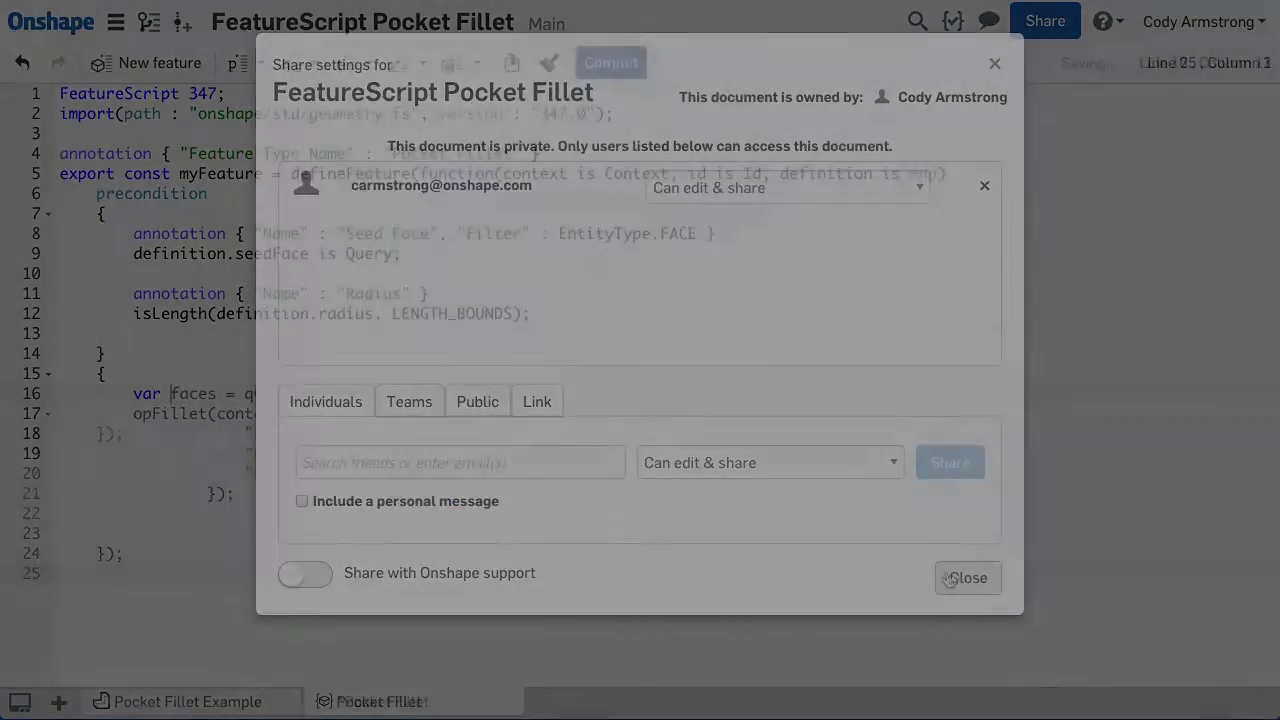
- Complete line 16 as var faces = qConcaveConnectedFaces(definition.seedFace)
{"action": "type", "text": "s = qCon"}
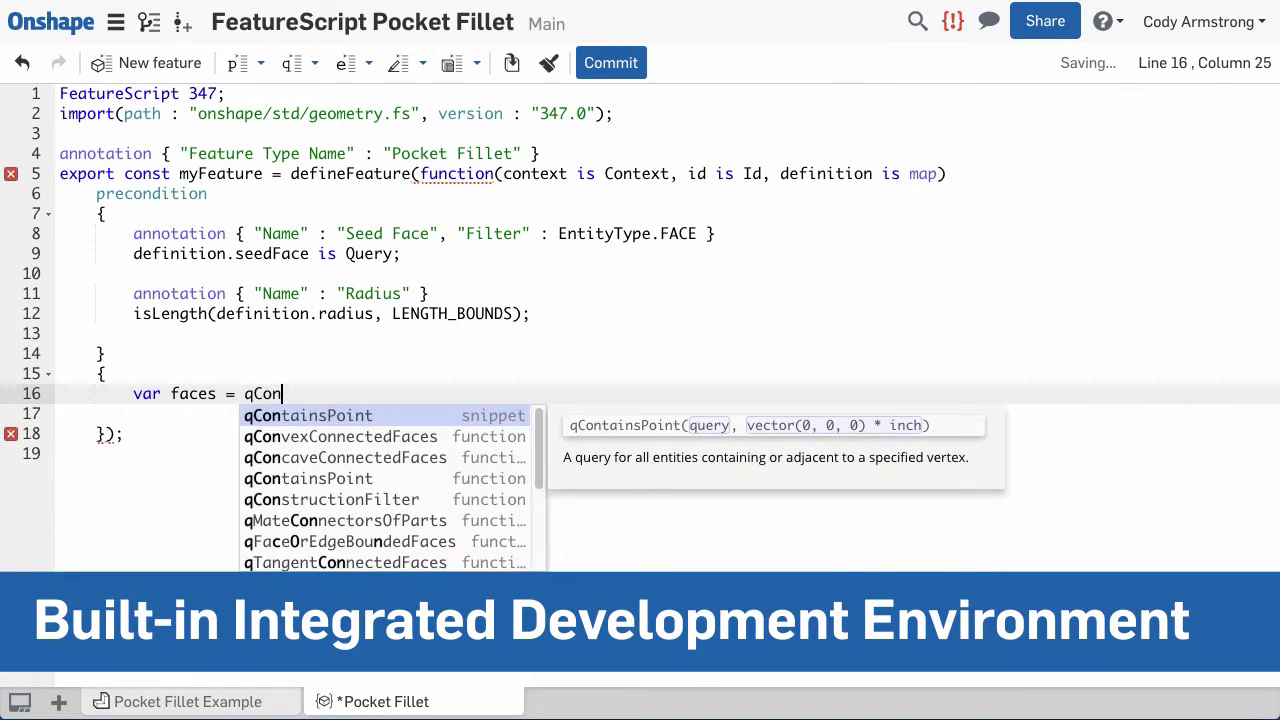
{"action": "key", "text": "Down"}
{"action": "key", "text": "Down"}
{"action": "key", "text": "Return"}
{"action": "type", "text": "definiti"}
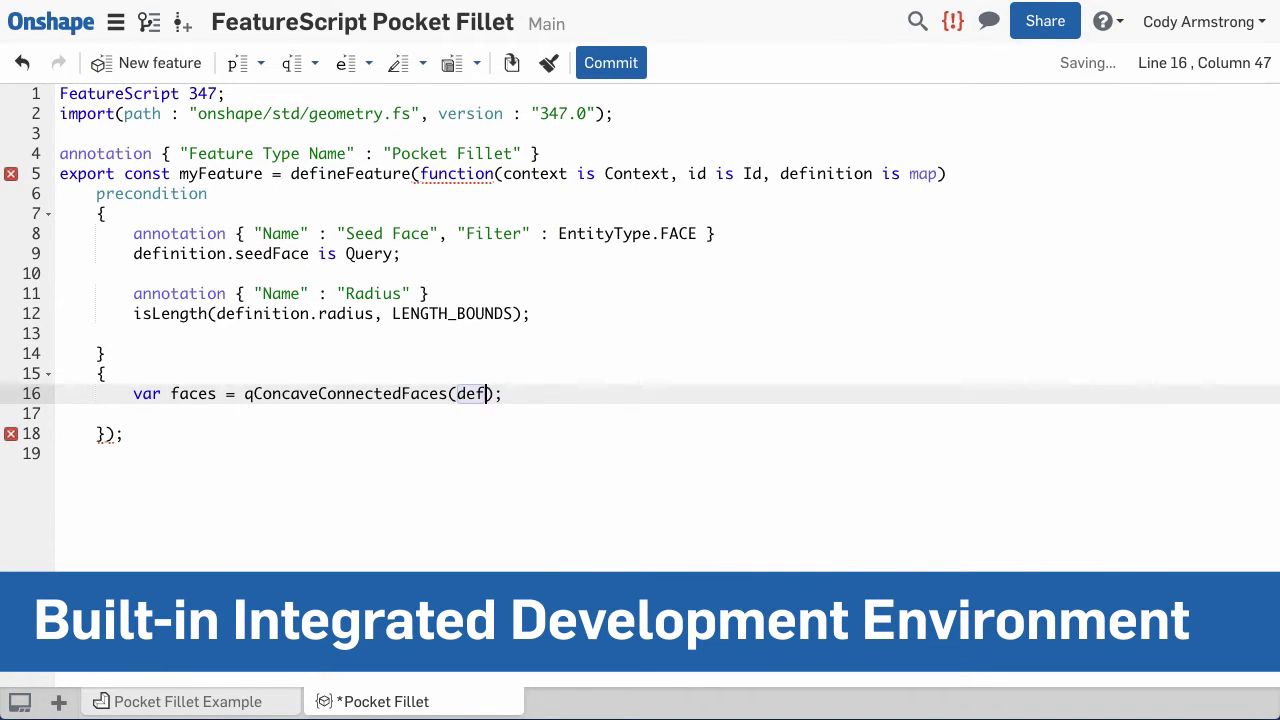
{"action": "type", "text": "on.seedFace"}
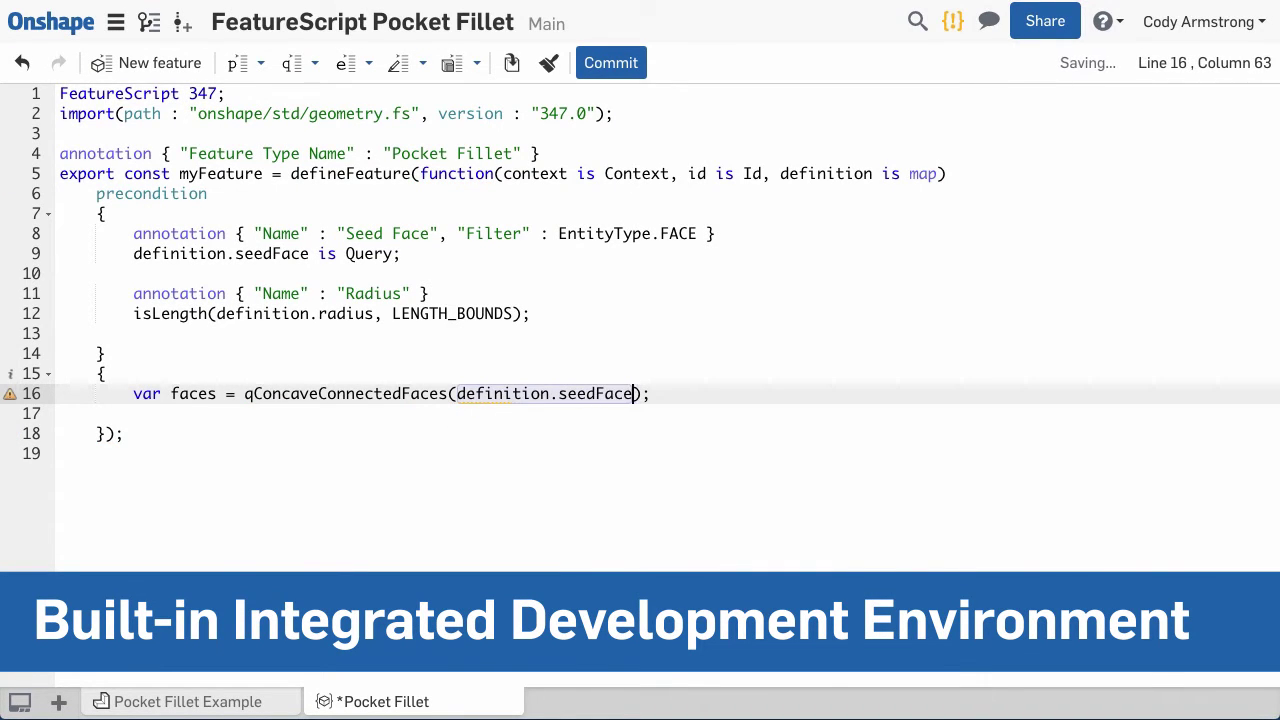
- Insert the opFillet code snippet on a new line 17
{"action": "key", "text": "End"}
{"action": "key", "text": "Return"}
{"action": "type", "text": "opFil"}
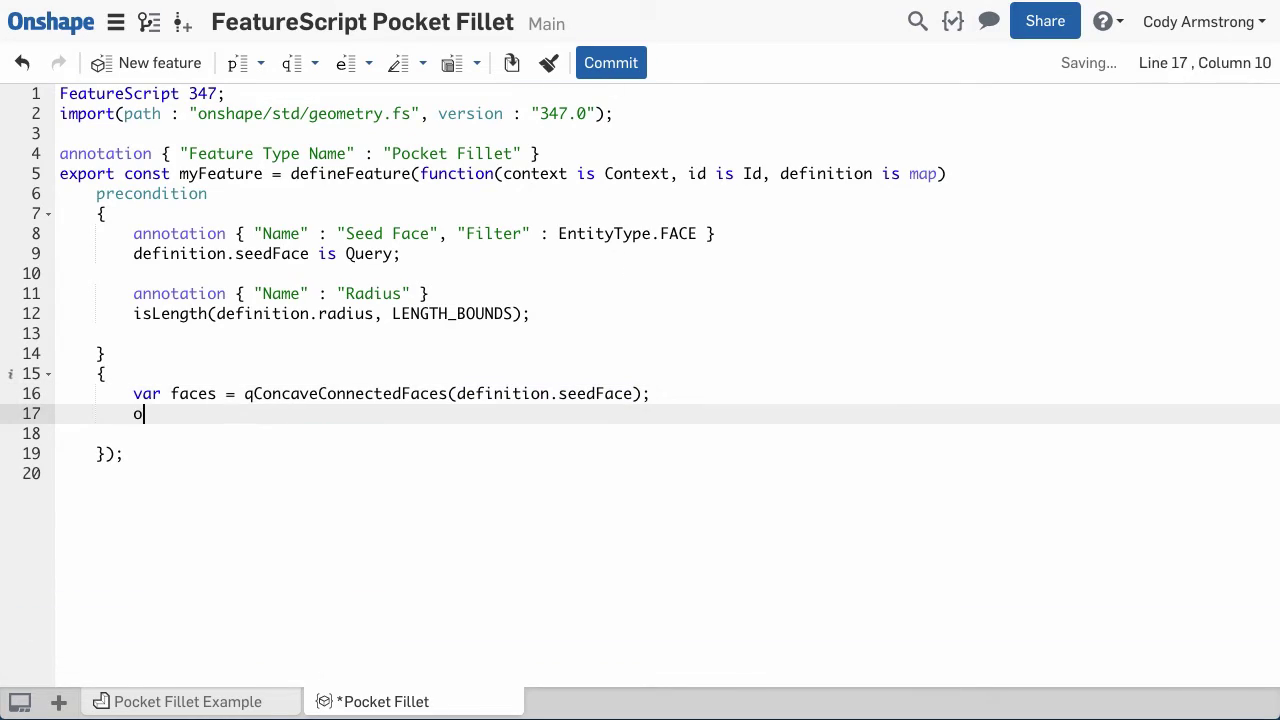
{"action": "type", "text": "let"}
{"action": "key", "text": "Return"}
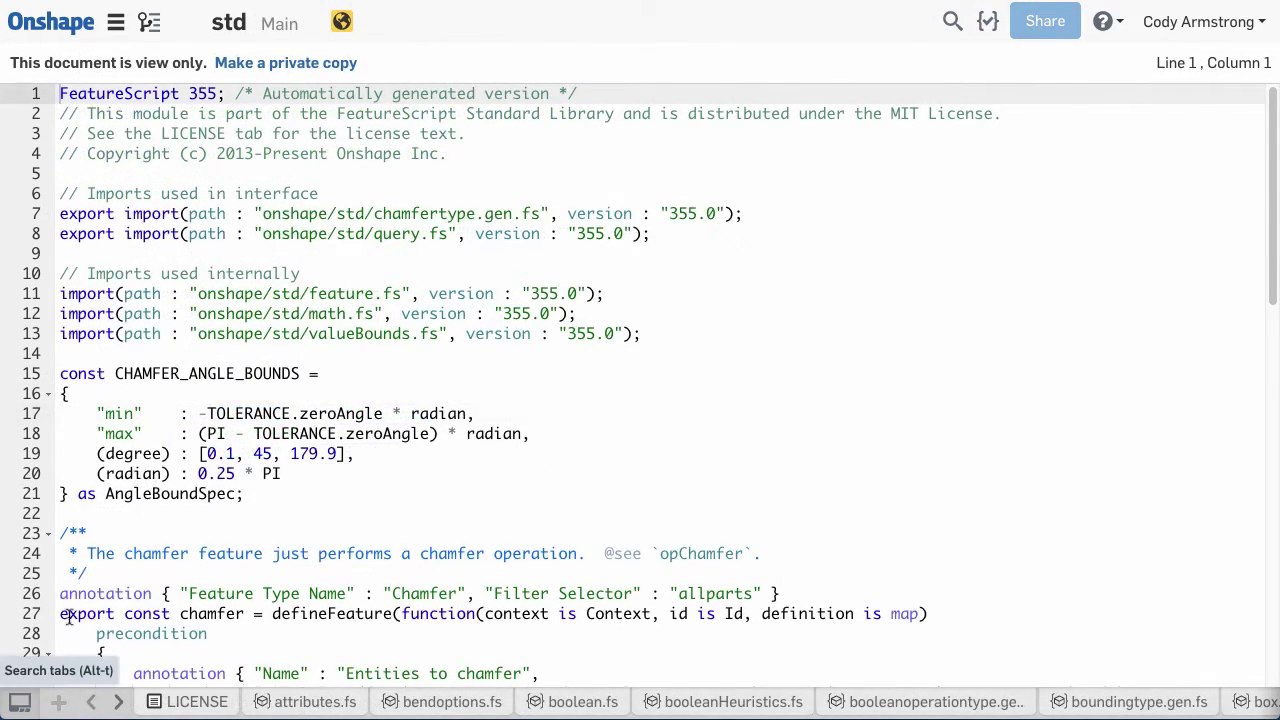
- Find extrude.fs in the std library document's tab list and open it
{"action": "left_click", "coordinate": [20, 700]}
{"action": "scroll", "coordinate": [209, 371], "scroll_direction": "down", "scroll_amount": 5}
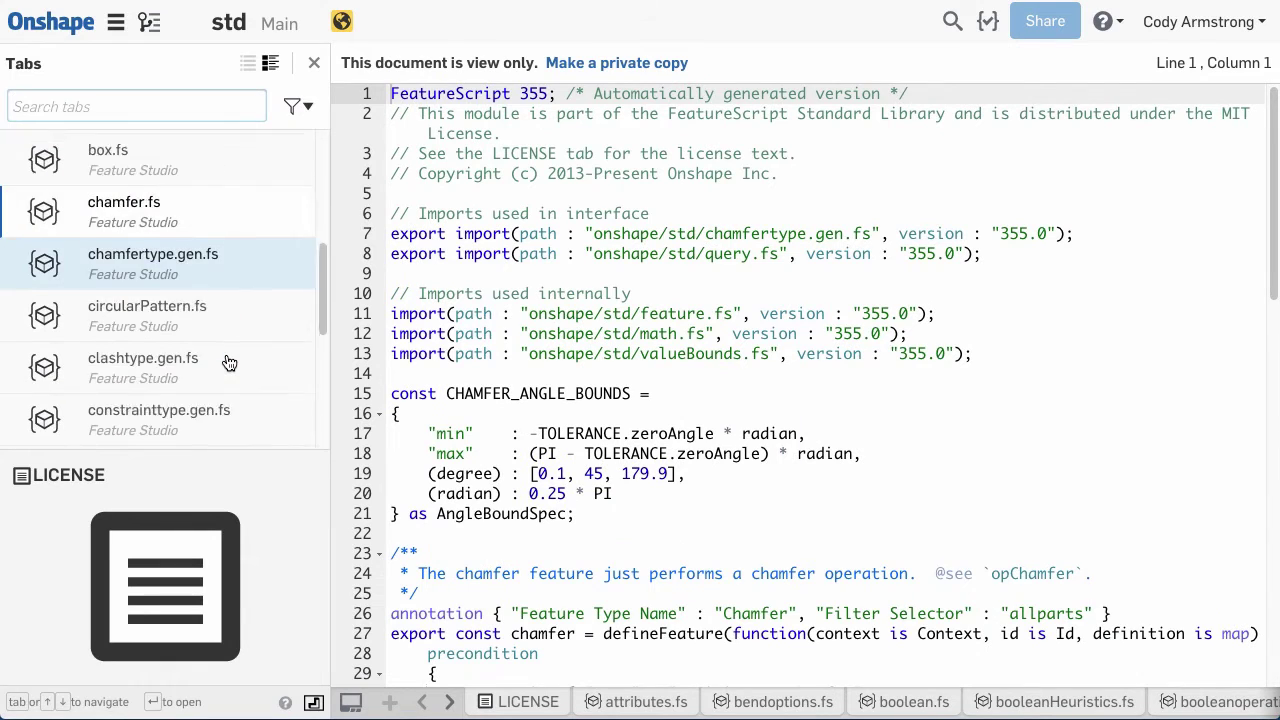
{"action": "scroll", "coordinate": [229, 362], "scroll_direction": "down", "scroll_amount": 8}
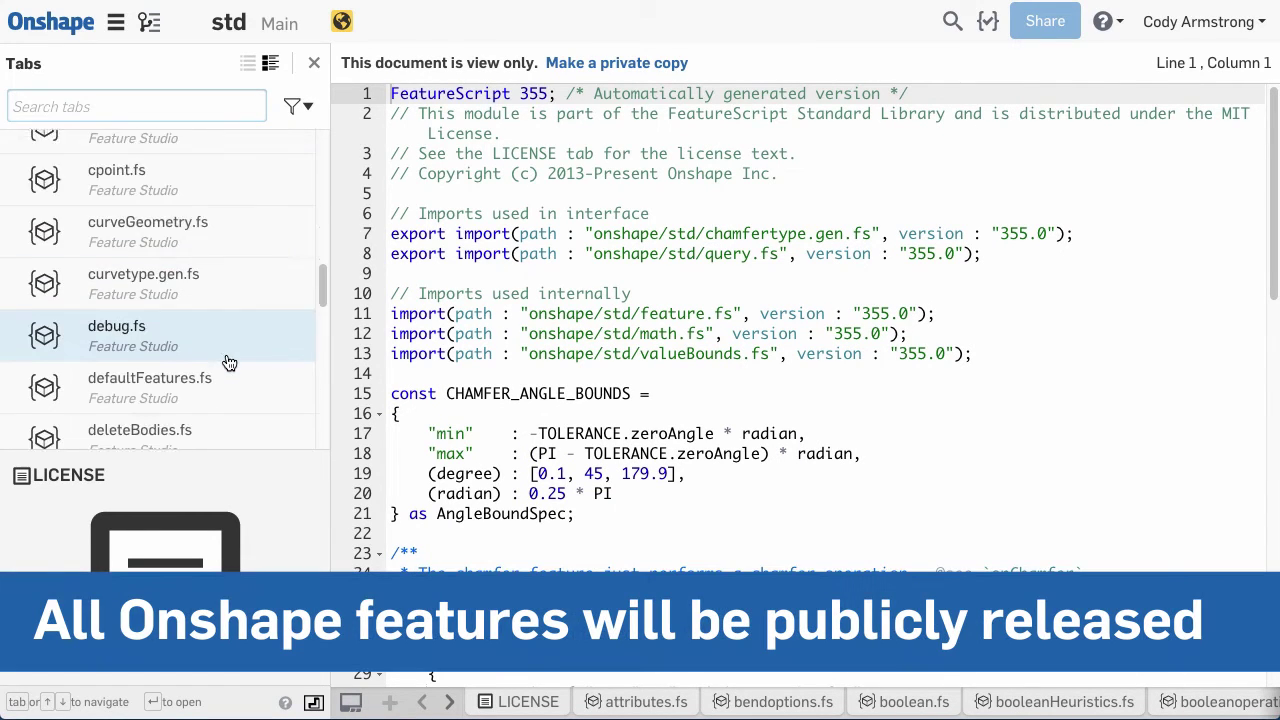
{"action": "scroll", "coordinate": [229, 362], "scroll_direction": "down", "scroll_amount": 6}
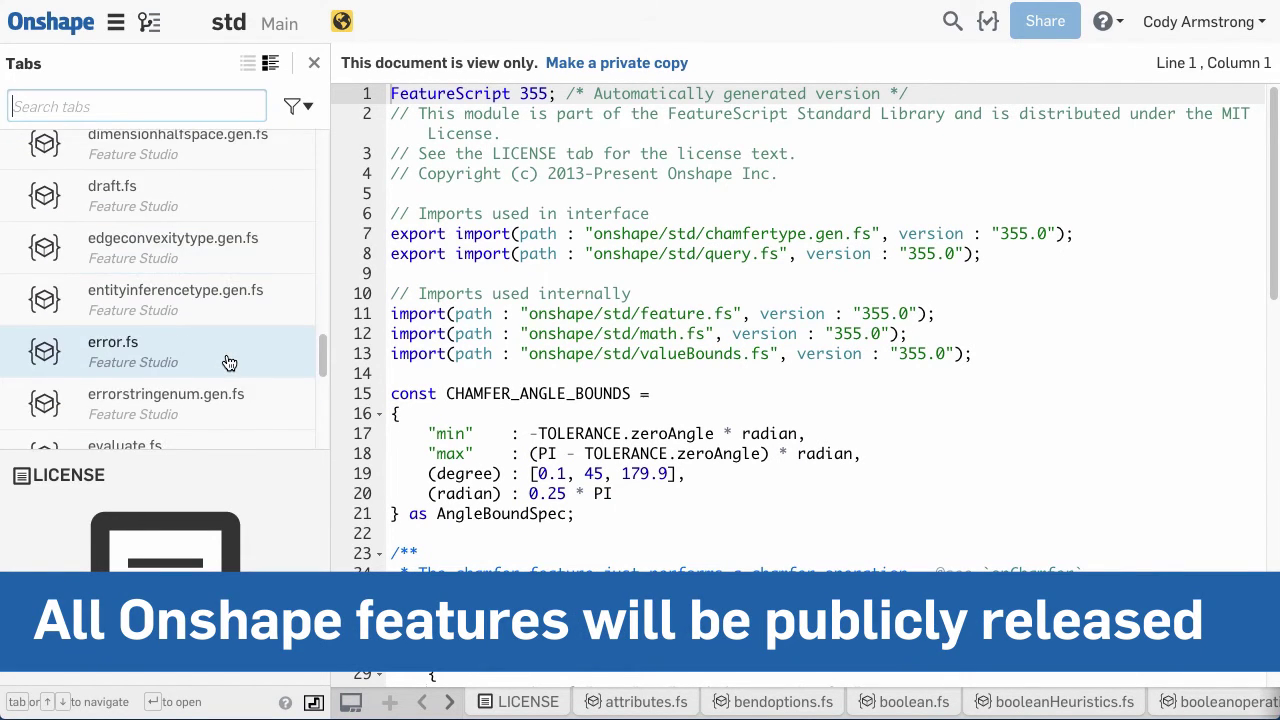
{"action": "scroll", "coordinate": [220, 365], "scroll_direction": "down", "scroll_amount": 3}
{"action": "left_click", "coordinate": [157, 400]}
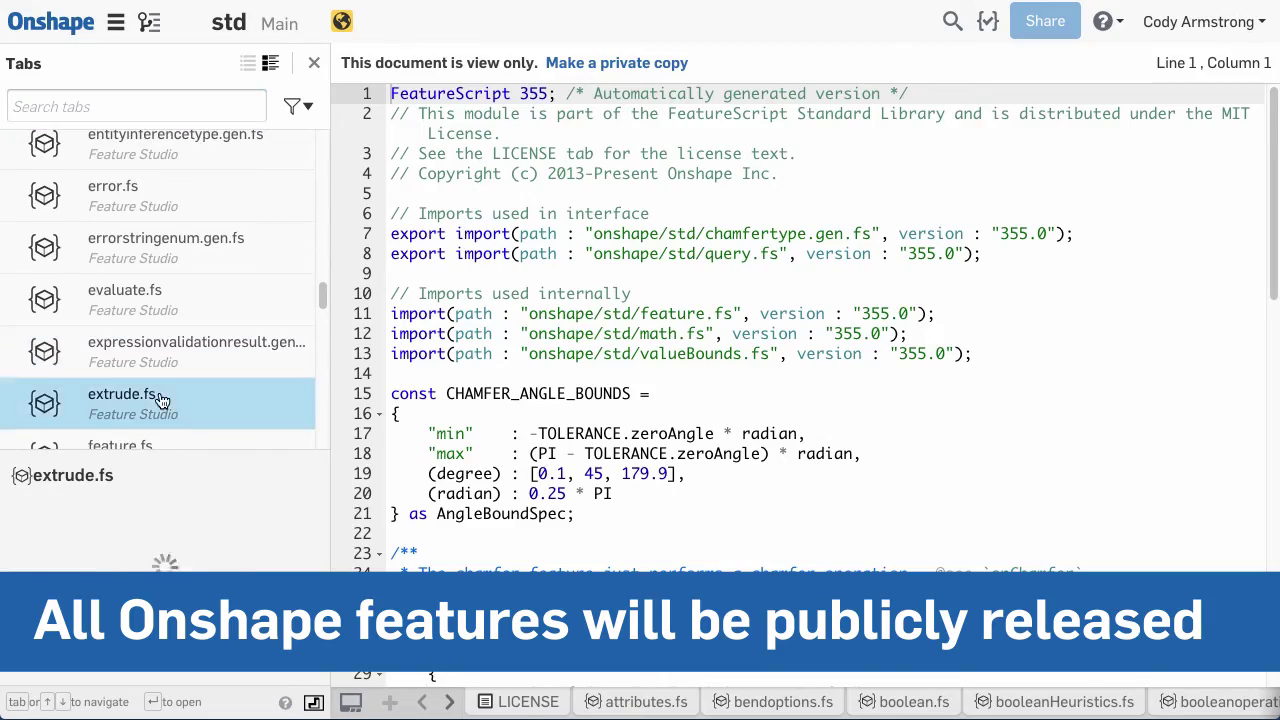
- Scroll extrude.fs to line 250 and select the entity-checking block through line 265
{"action": "left_click", "coordinate": [314, 64]}
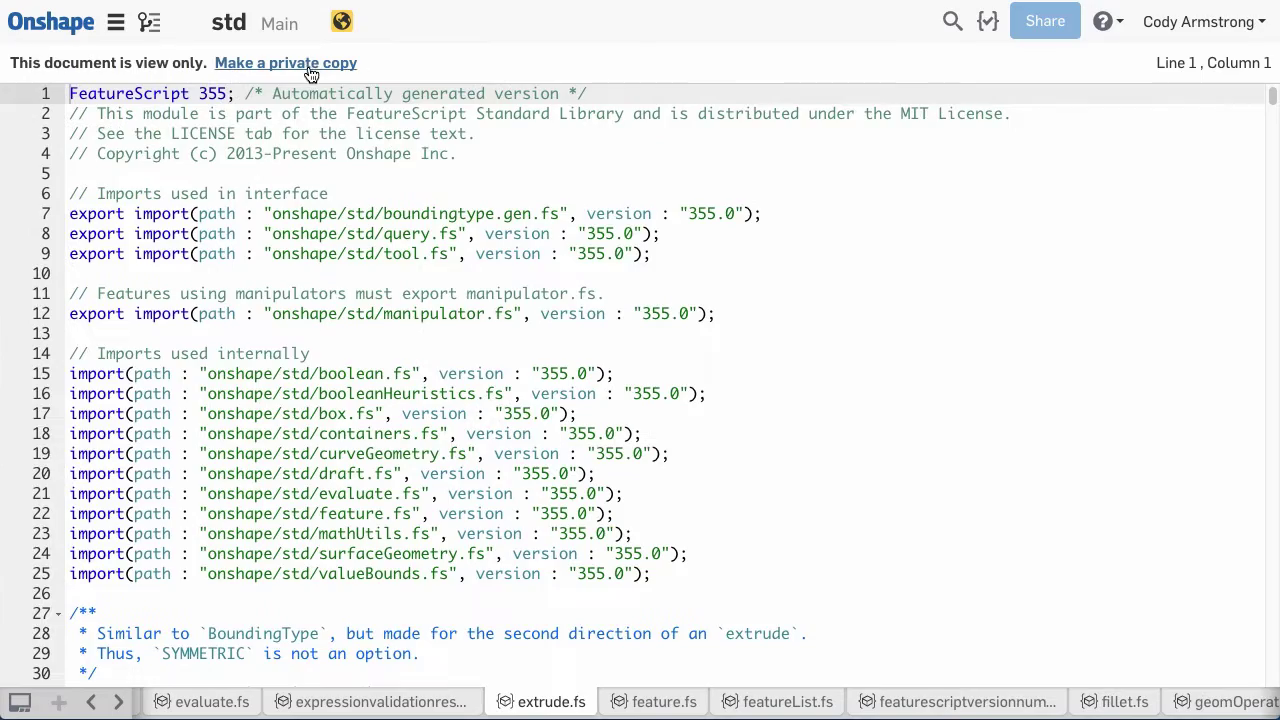
{"action": "scroll", "coordinate": [697, 349], "scroll_direction": "down", "scroll_amount": 20}
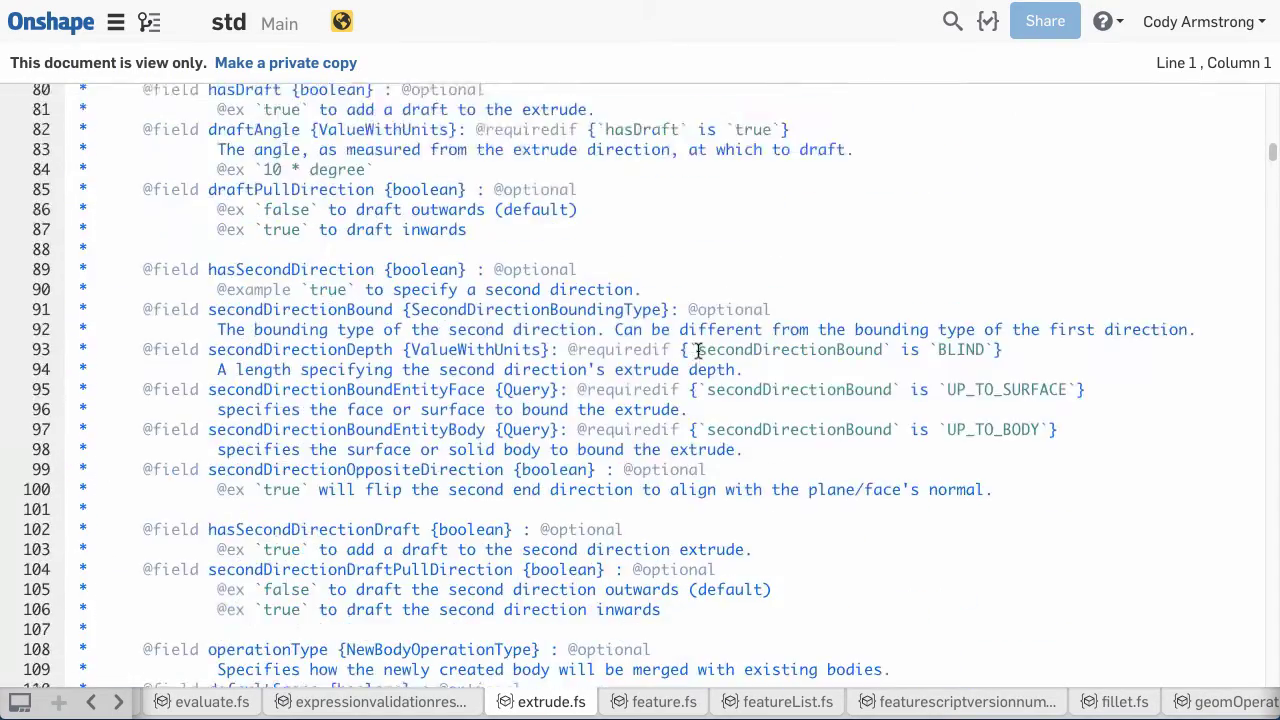
{"action": "scroll", "coordinate": [697, 349], "scroll_direction": "down", "scroll_amount": 20}
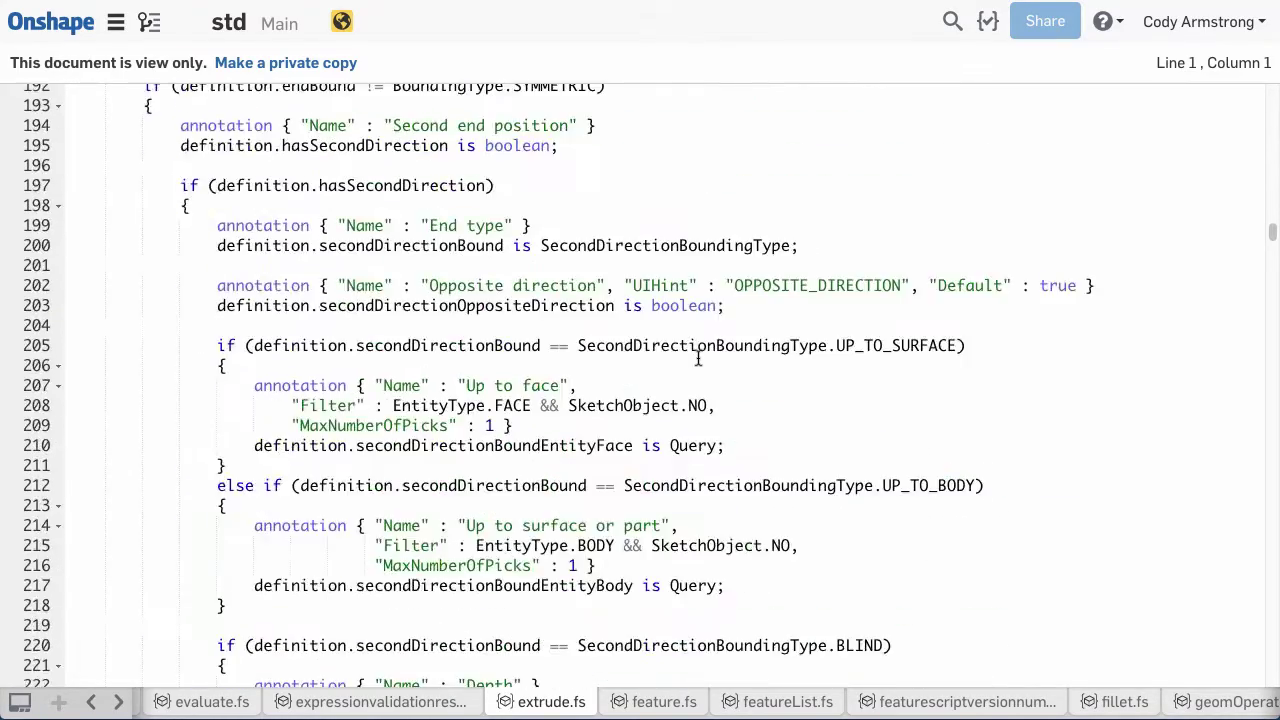
{"action": "scroll", "coordinate": [697, 358], "scroll_direction": "down", "scroll_amount": 5}
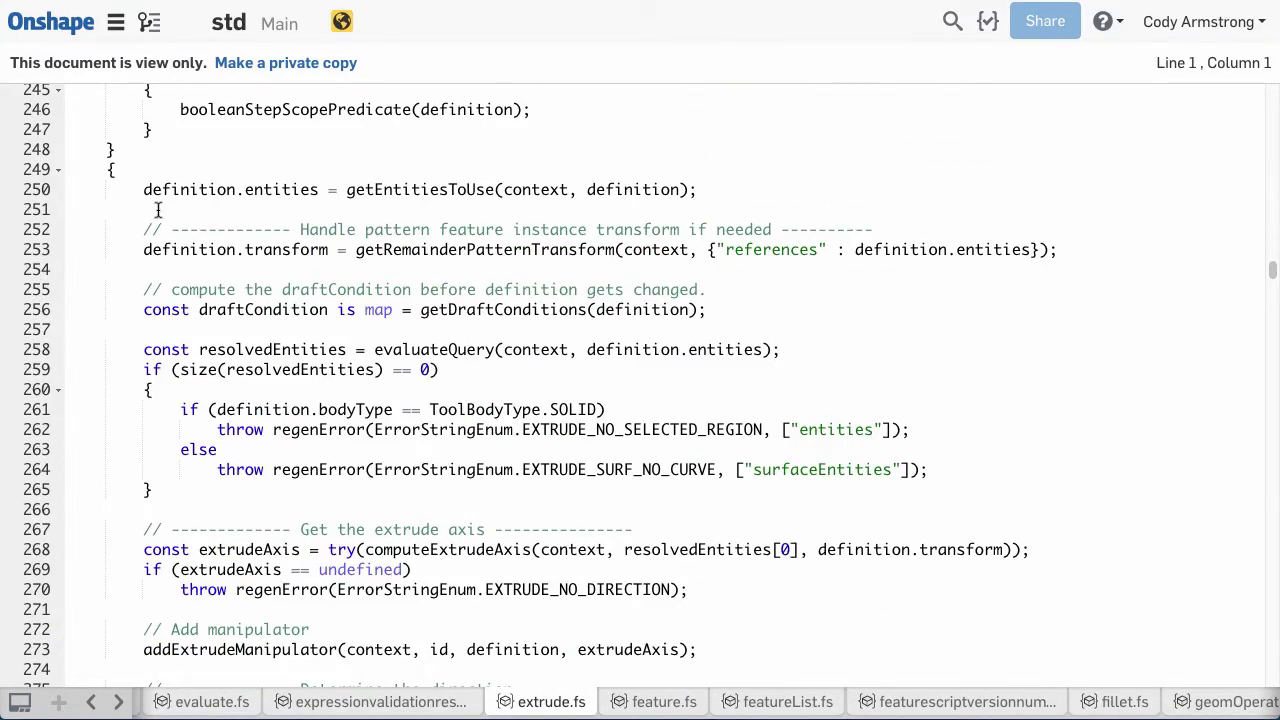
{"action": "left_click_drag", "start_coordinate": [143, 189], "coordinate": [731, 491]}
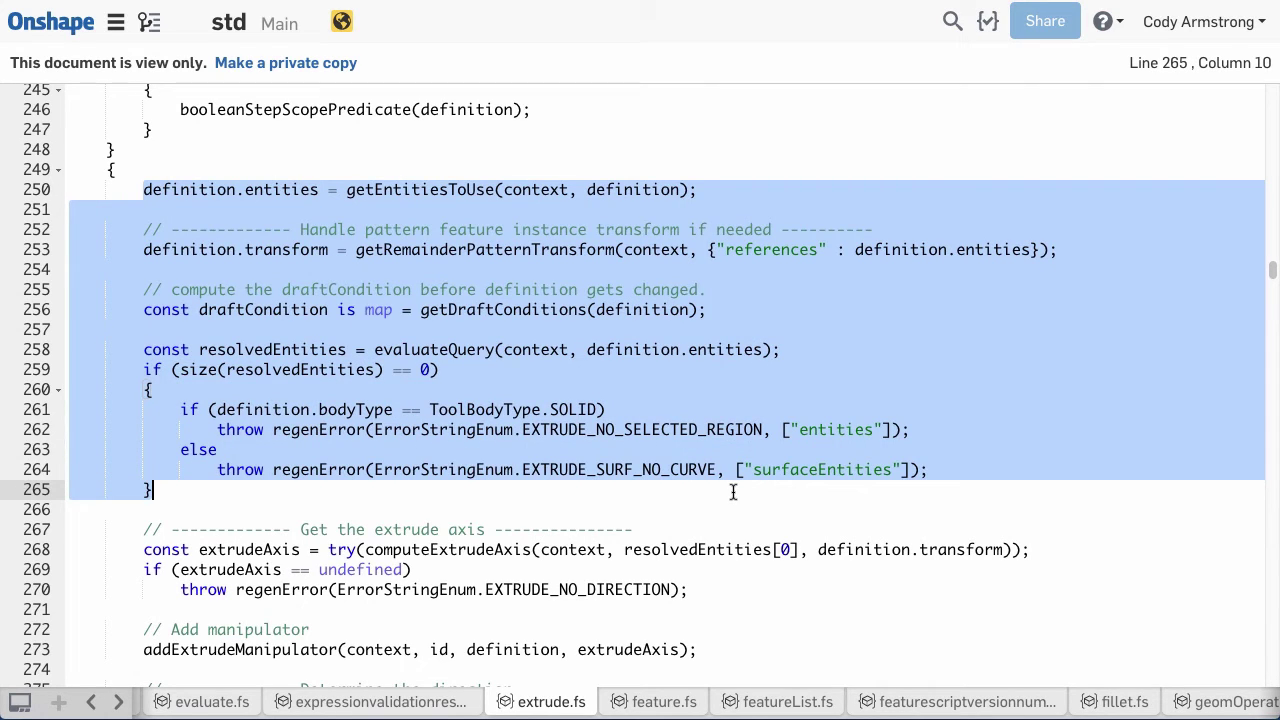